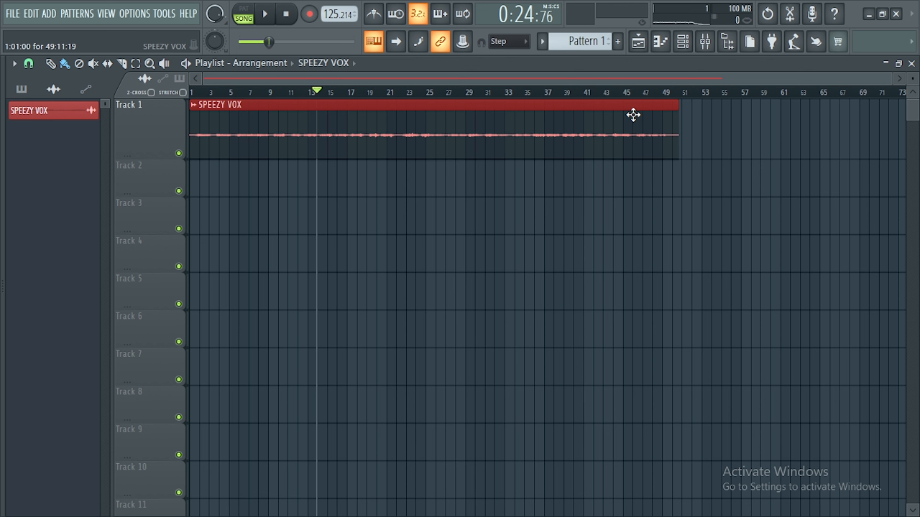
# Open the SPEEZY VOX channel settings, raise its channel volume, and close the window.
pyautogui.doubleClick(535, 113)
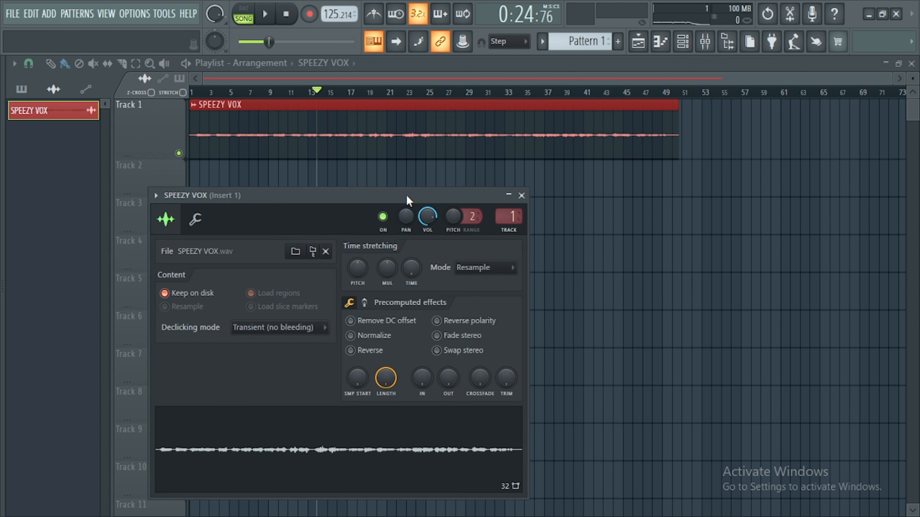
pyautogui.moveTo(406, 195); pyautogui.dragTo(467, 176)
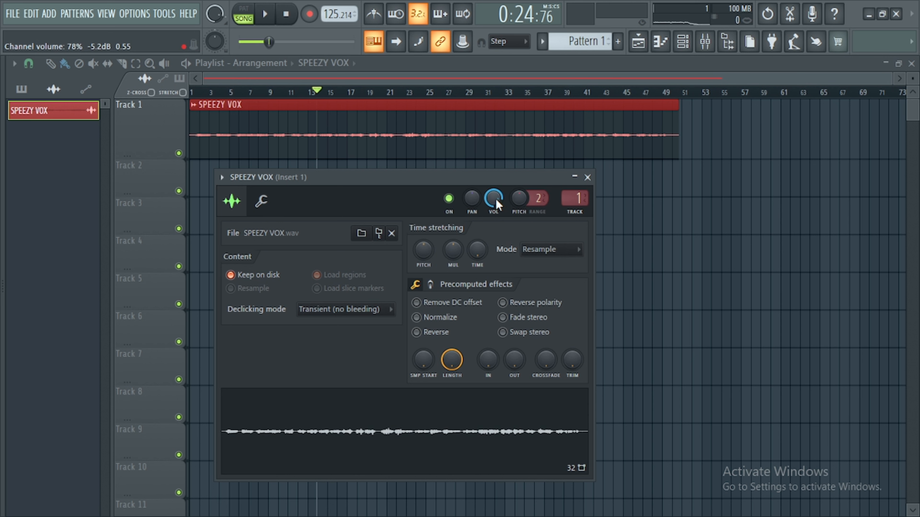
pyautogui.moveTo(497, 203); pyautogui.dragTo(497, 188)
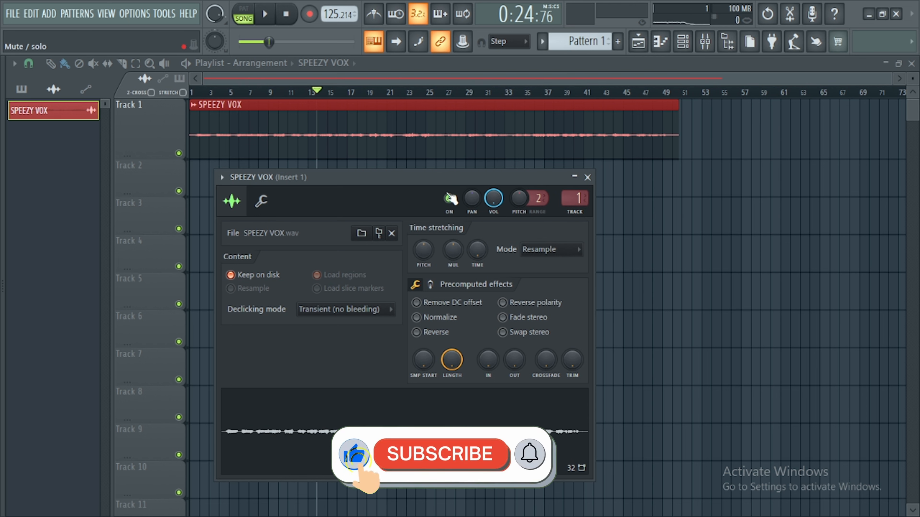
pyautogui.click(587, 178)
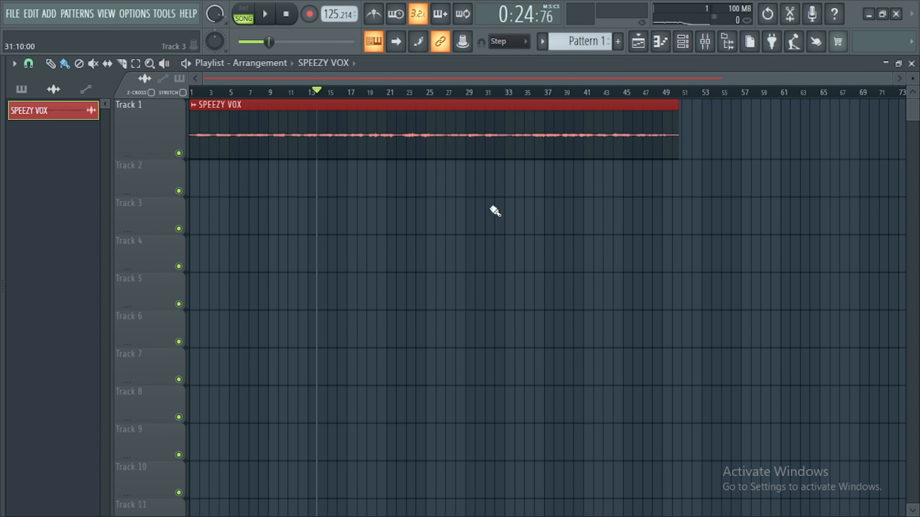
# Open the mixer and move its window over the playlist.
pyautogui.click(705, 41)
pyautogui.moveTo(157, 80); pyautogui.dragTo(187, 84)
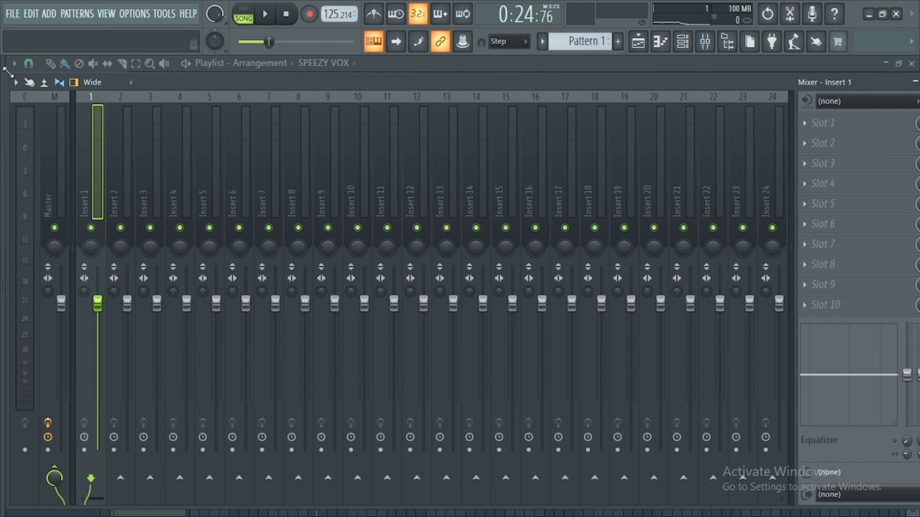
pyautogui.moveTo(6, 74); pyautogui.dragTo(260, 185)
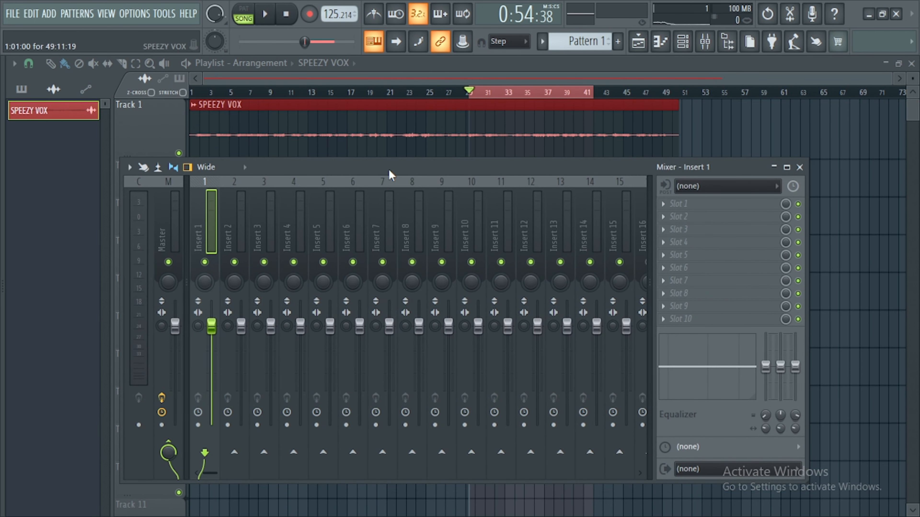
# Play the vocal briefly to listen, then stop playback.
pyautogui.press('space')
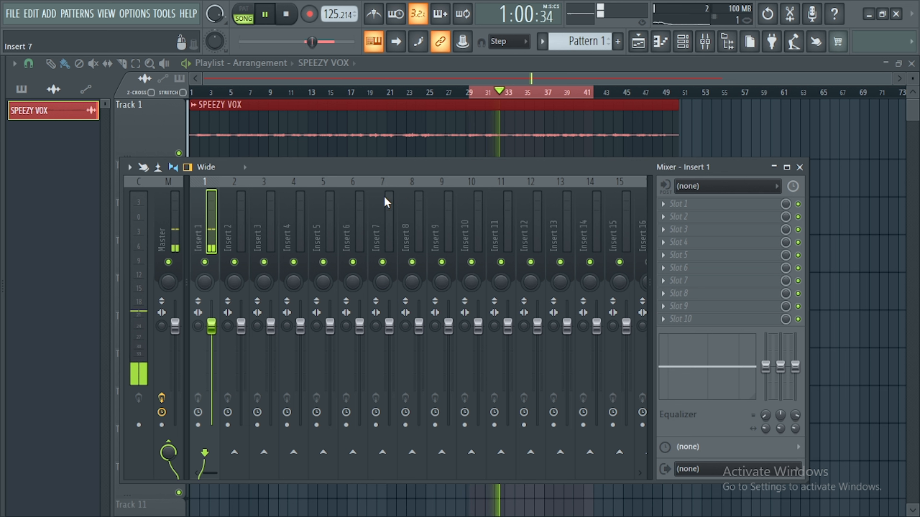
pyautogui.press('space')
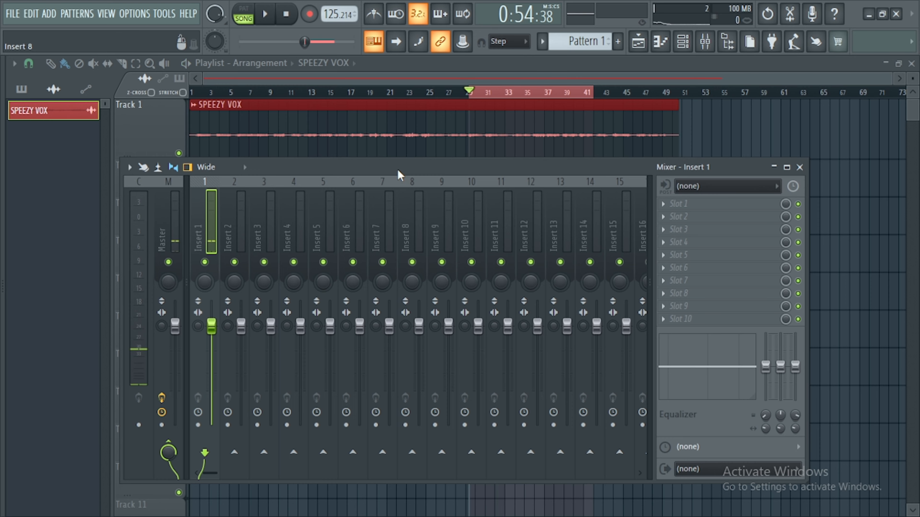
# Load Auto-Tune Artist into the first effect slot of Insert 1 and reposition the plugin window.
pyautogui.moveTo(398, 171); pyautogui.dragTo(359, 163)
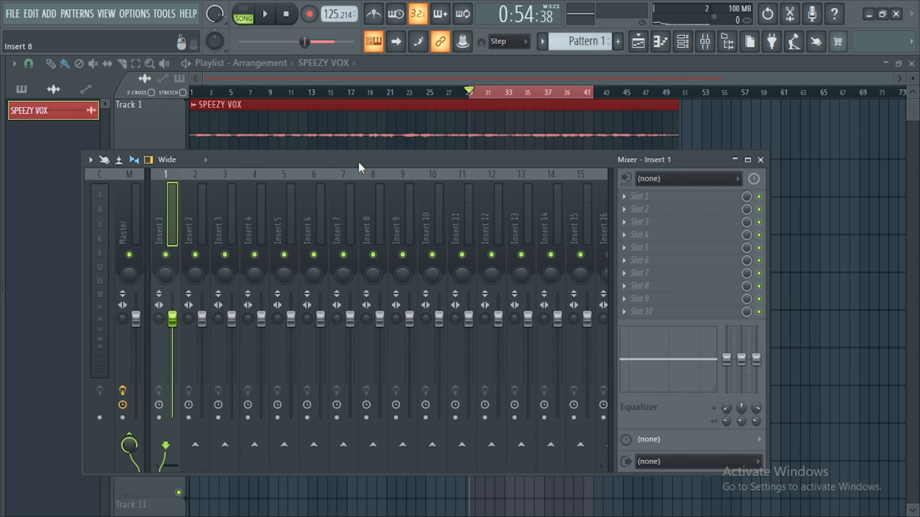
pyautogui.click(624, 196)
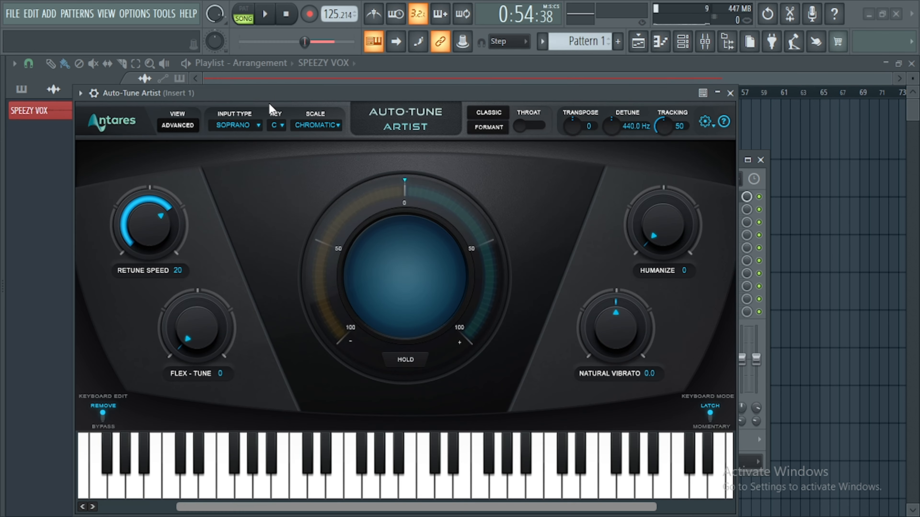
pyautogui.moveTo(272, 93); pyautogui.dragTo(291, 94)
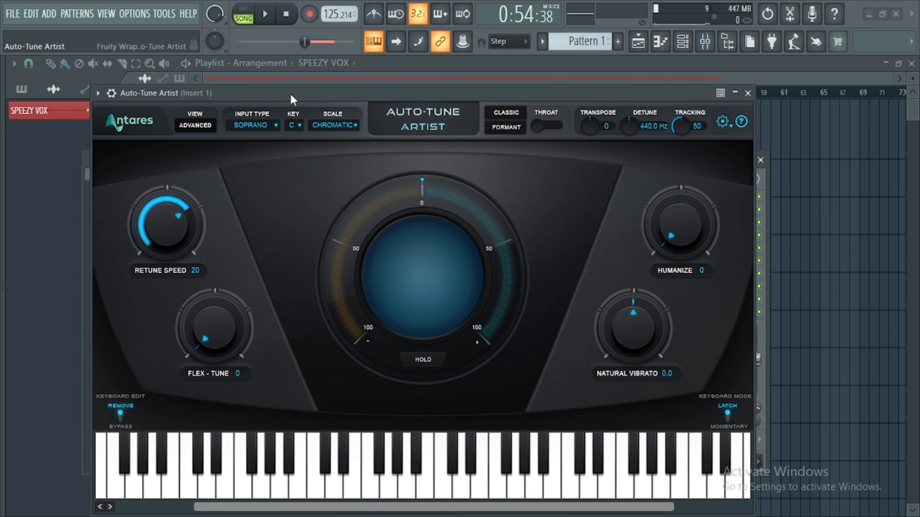
pyautogui.click(99, 94)
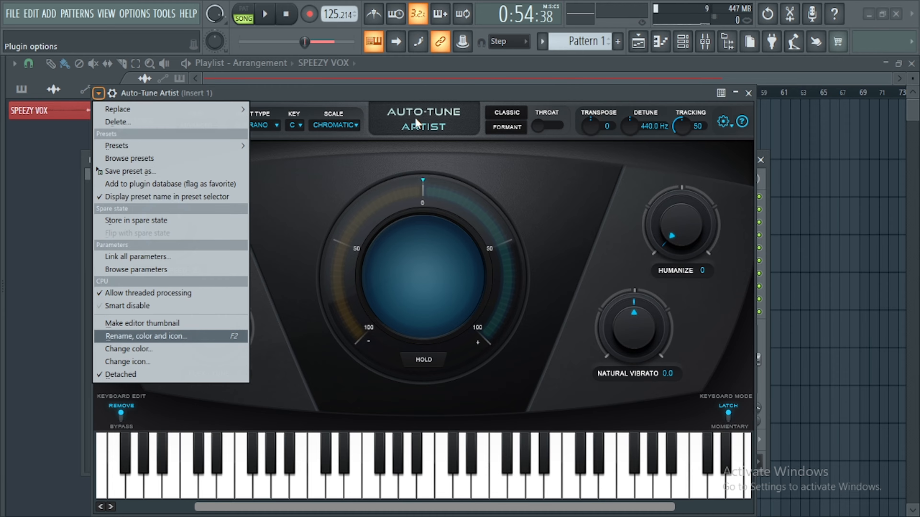
pyautogui.click(403, 96)
pyautogui.moveTo(423, 89); pyautogui.dragTo(454, 90)
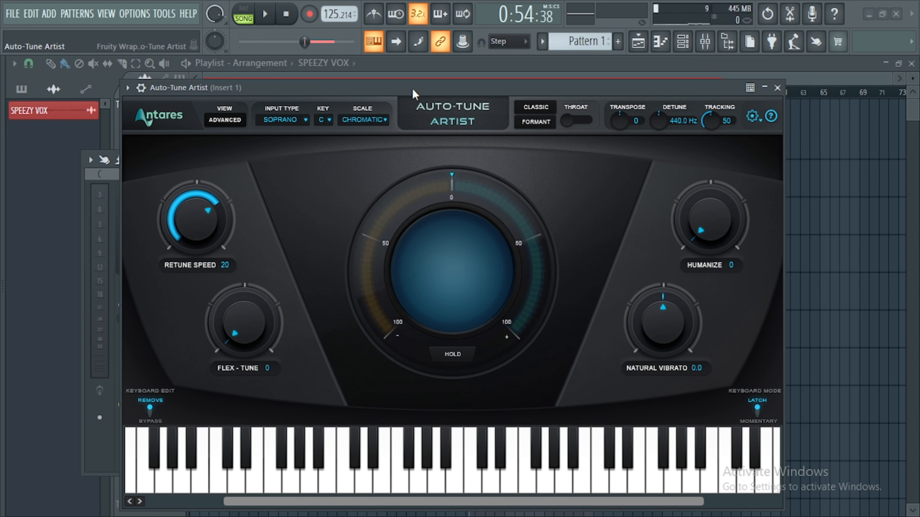
# Browse Auto-Tune Artist's Scale and Key options, then bring the mixer back up.
pyautogui.click(359, 120)
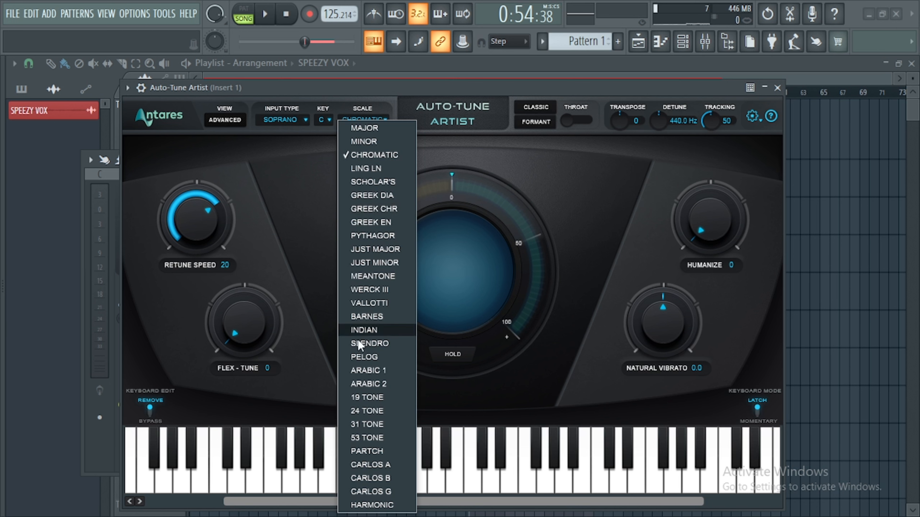
pyautogui.click(322, 120)
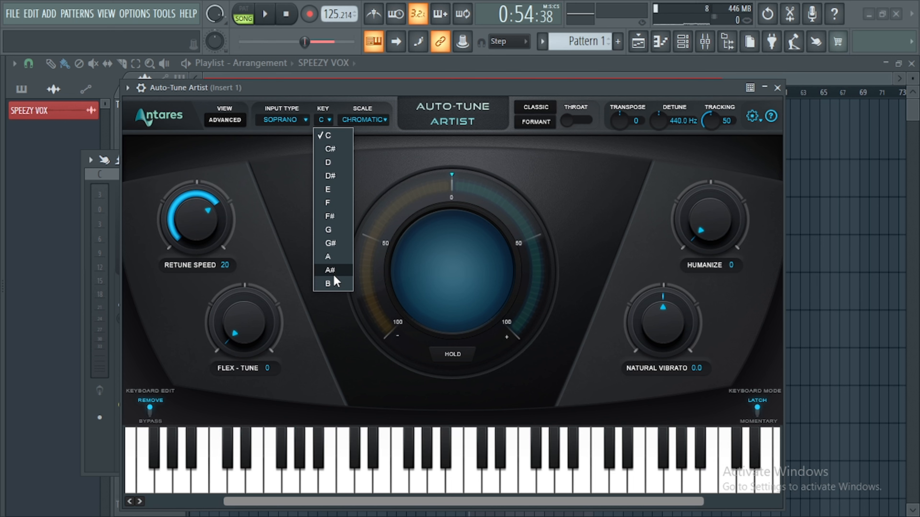
pyautogui.press('F9')
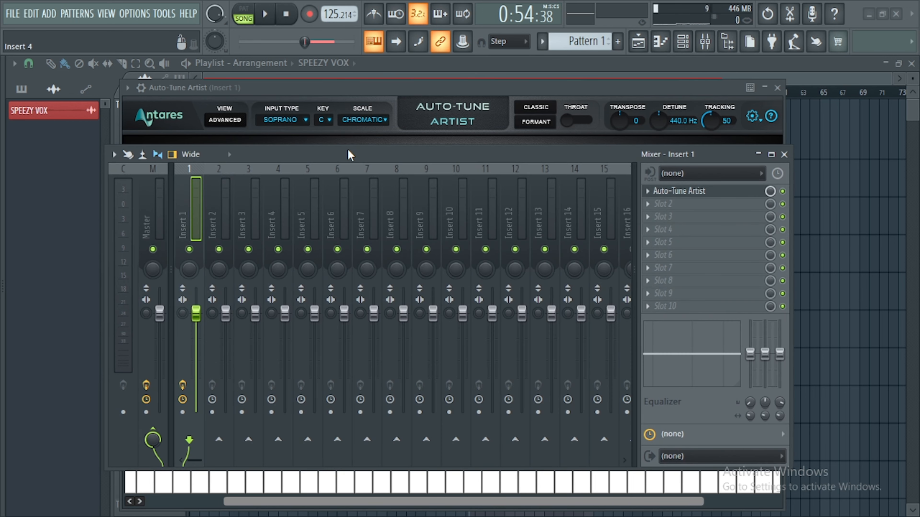
# Load Auto-Key into the third effect slot of Insert 1.
pyautogui.moveTo(405, 157); pyautogui.dragTo(409, 170)
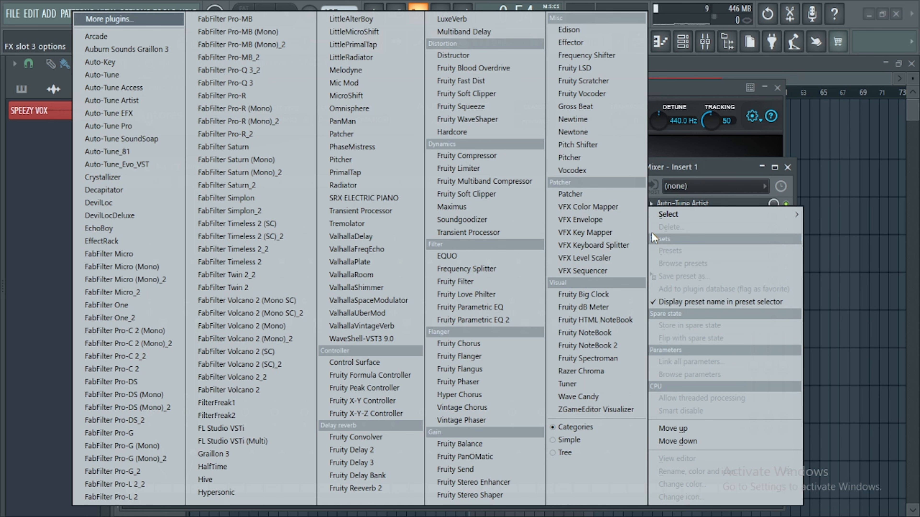
pyautogui.click(657, 234)
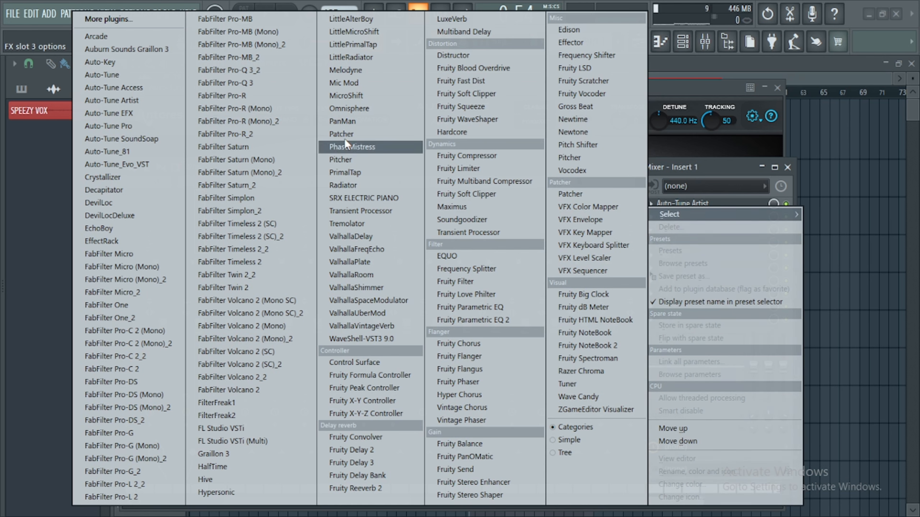
pyautogui.click(103, 62)
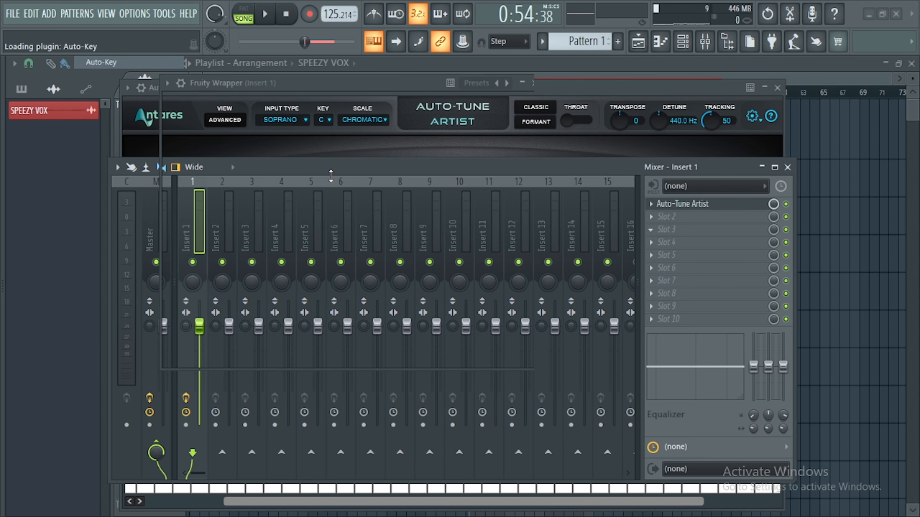
pyautogui.moveTo(348, 82); pyautogui.dragTo(423, 156)
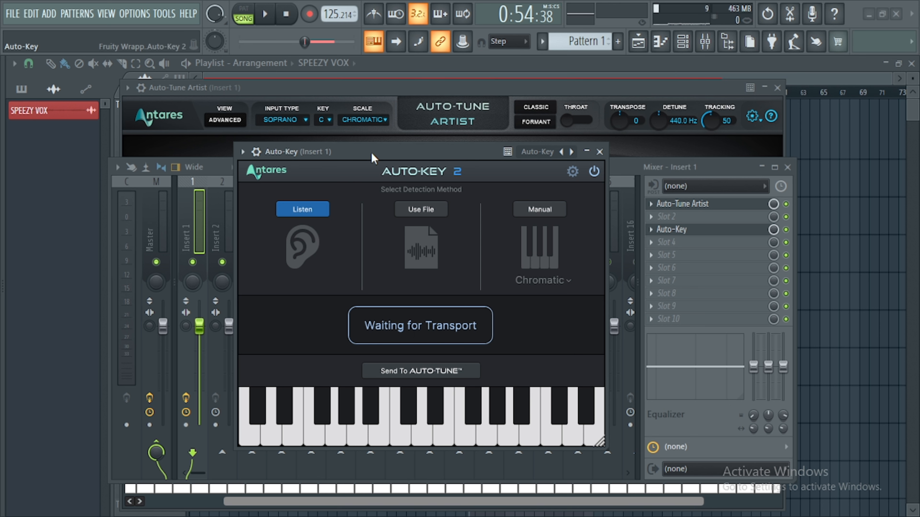
# Play the vocal so Auto-Key listens and detects its key, then stop playback.
pyautogui.moveTo(371, 153); pyautogui.dragTo(360, 154)
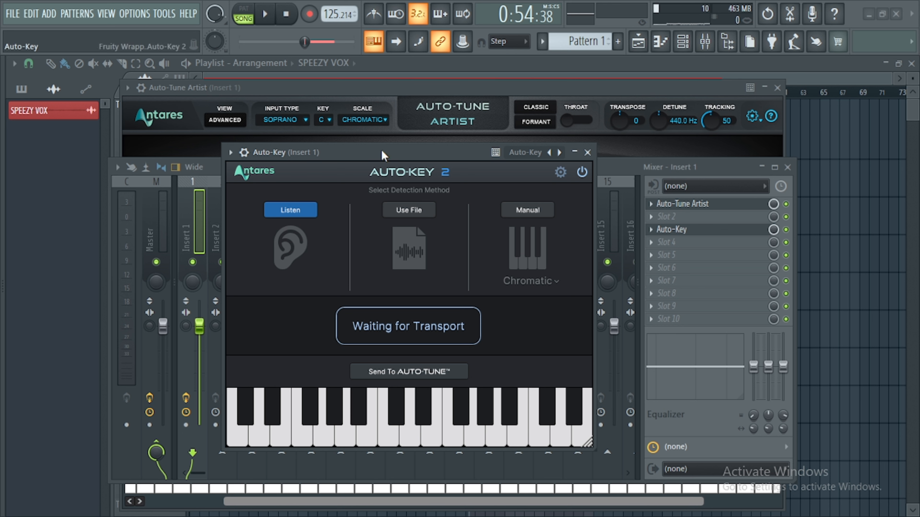
pyautogui.press('space')
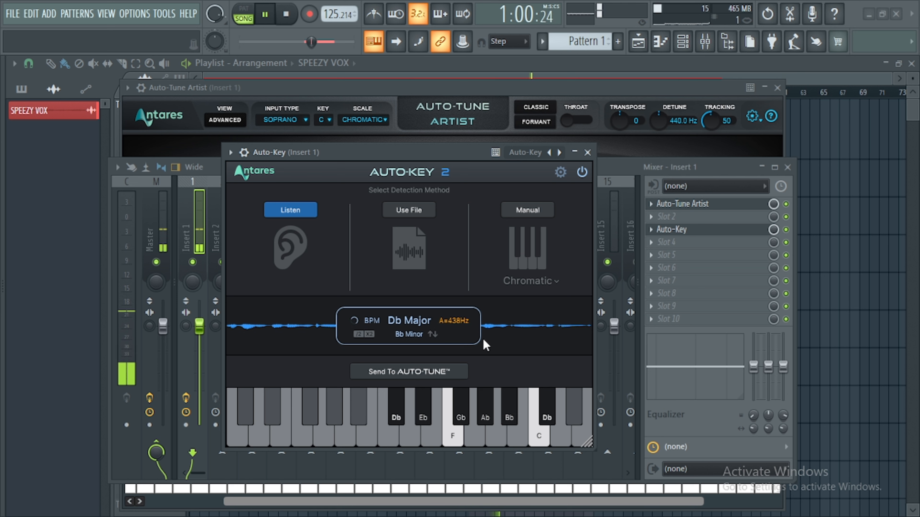
pyautogui.press('space')
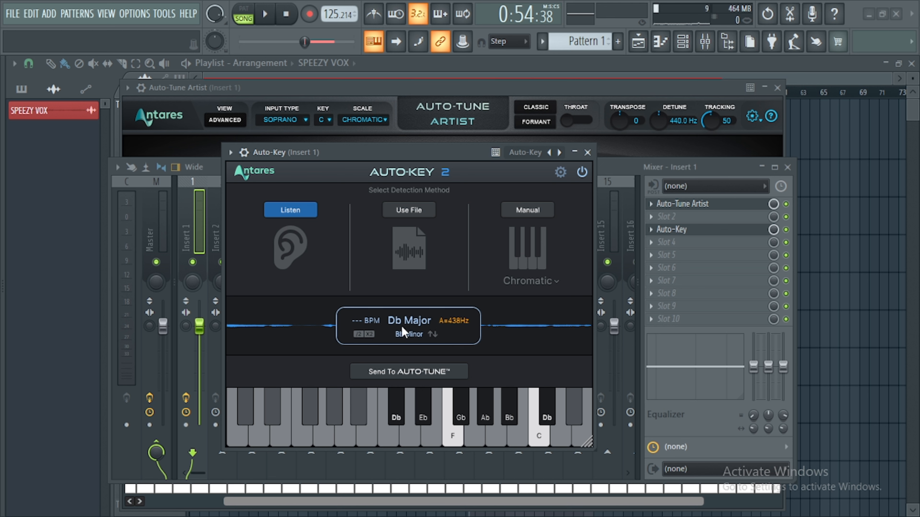
# Swap Auto-Key's main result to the relative key Bb Minor.
pyautogui.moveTo(415, 335)
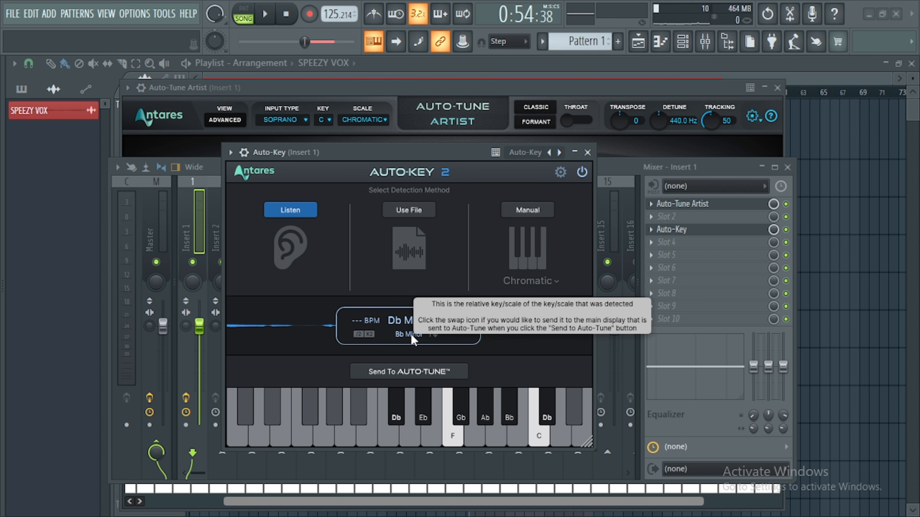
pyautogui.click(432, 334)
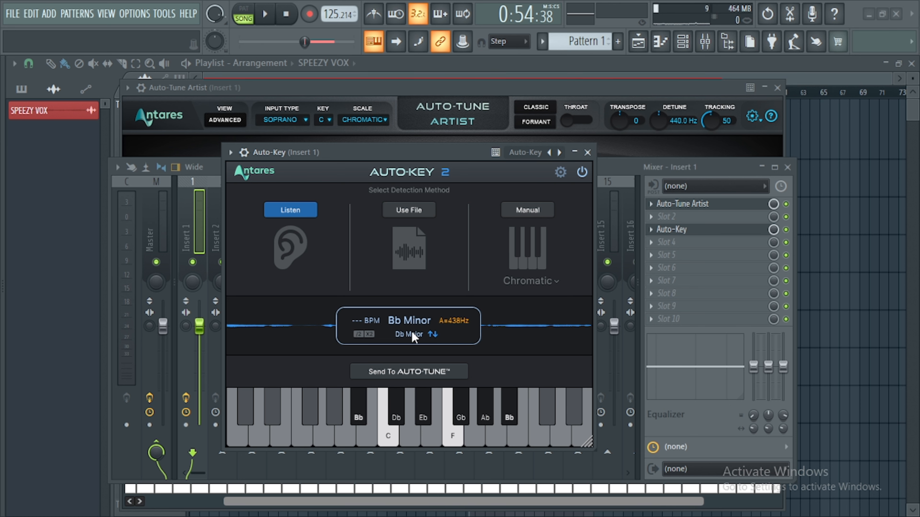
pyautogui.moveTo(409, 151); pyautogui.dragTo(376, 142)
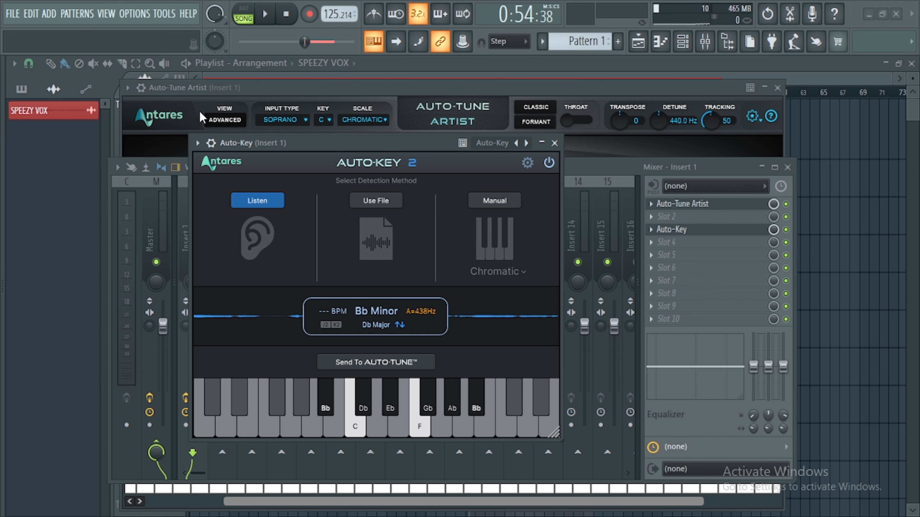
# Arrange the Auto-Key and Auto-Tune Artist windows side by side and send Bb Minor to Auto-Tune.
pyautogui.moveTo(493, 91); pyautogui.dragTo(682, 120)
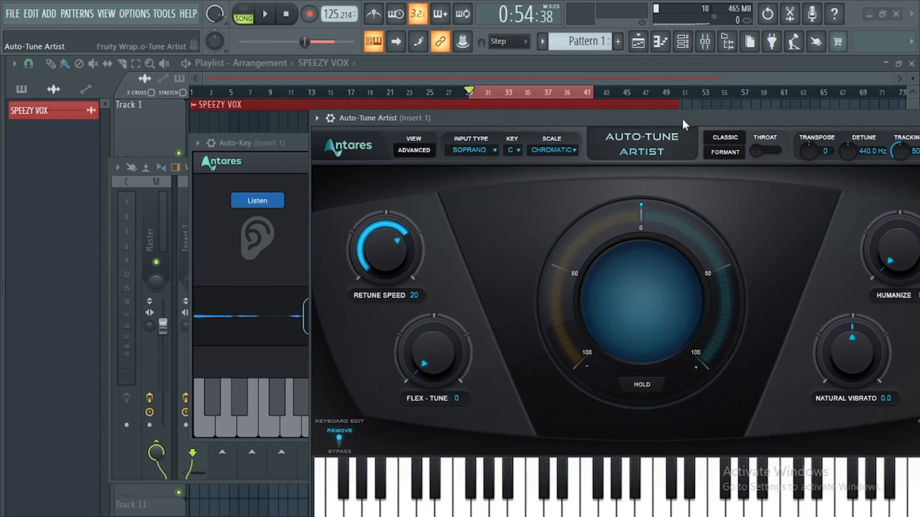
pyautogui.moveTo(253, 143); pyautogui.dragTo(81, 169)
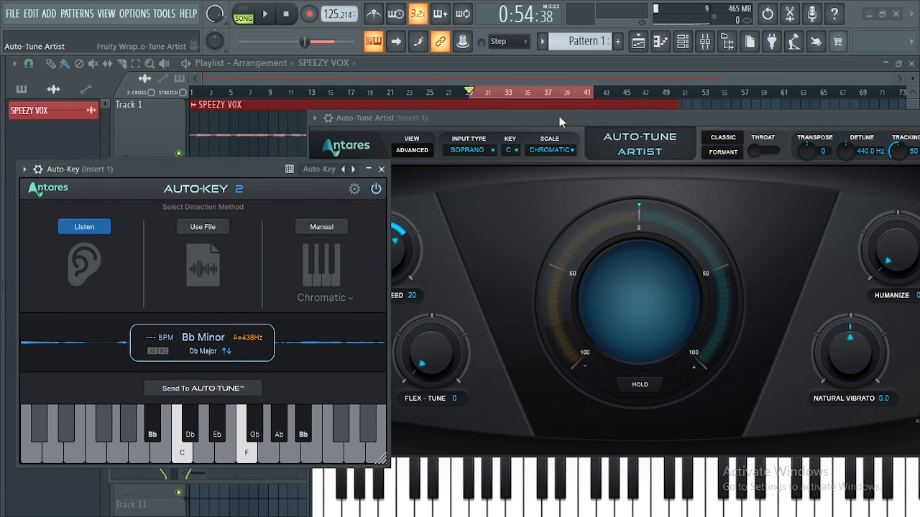
pyautogui.moveTo(549, 118); pyautogui.dragTo(495, 84)
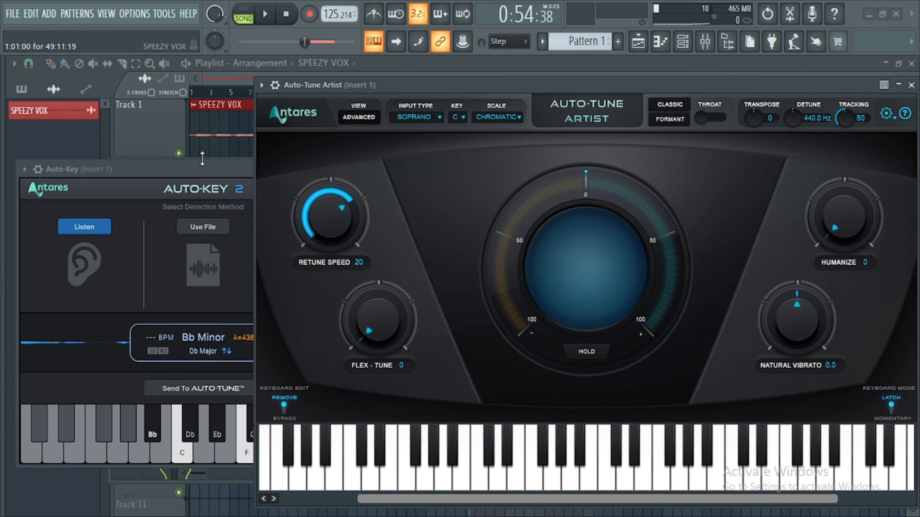
pyautogui.click(188, 172)
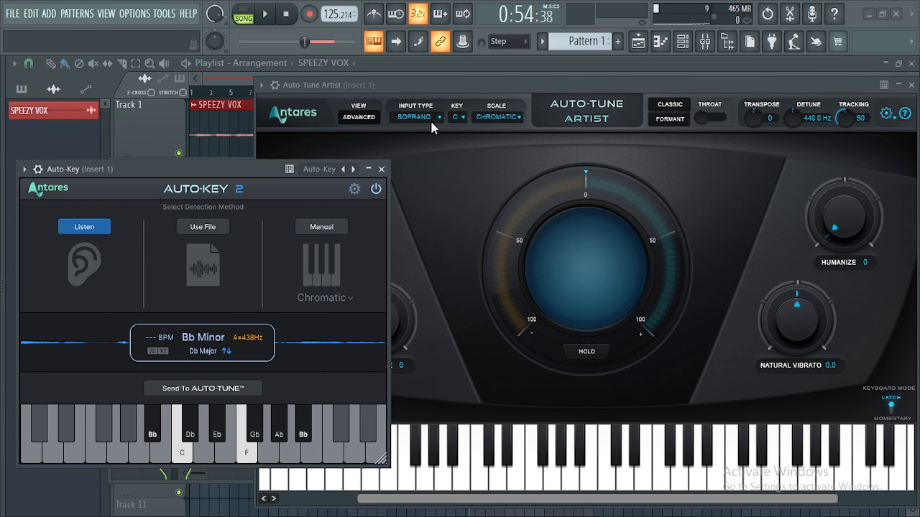
pyautogui.click(189, 389)
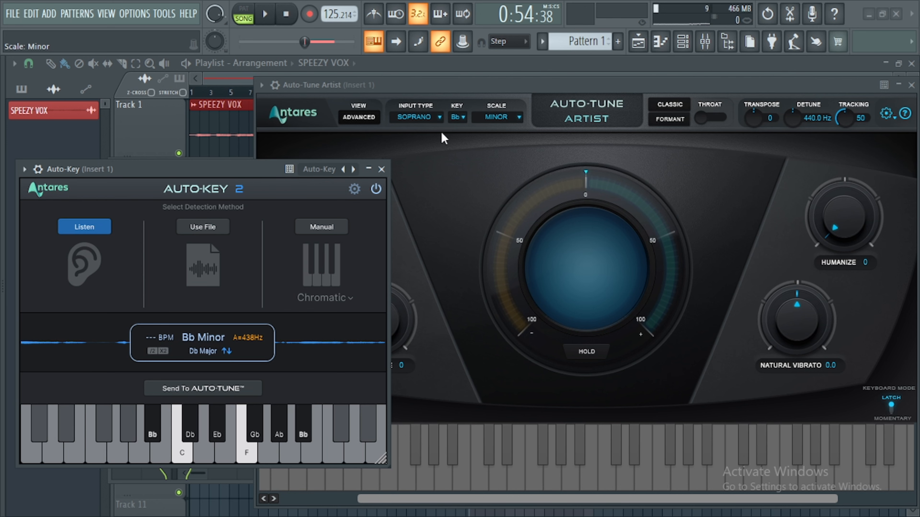
# Close the Auto-Key window and reposition the Auto-Tune Artist window.
pyautogui.moveTo(493, 81); pyautogui.dragTo(361, 83)
pyautogui.click(89, 185)
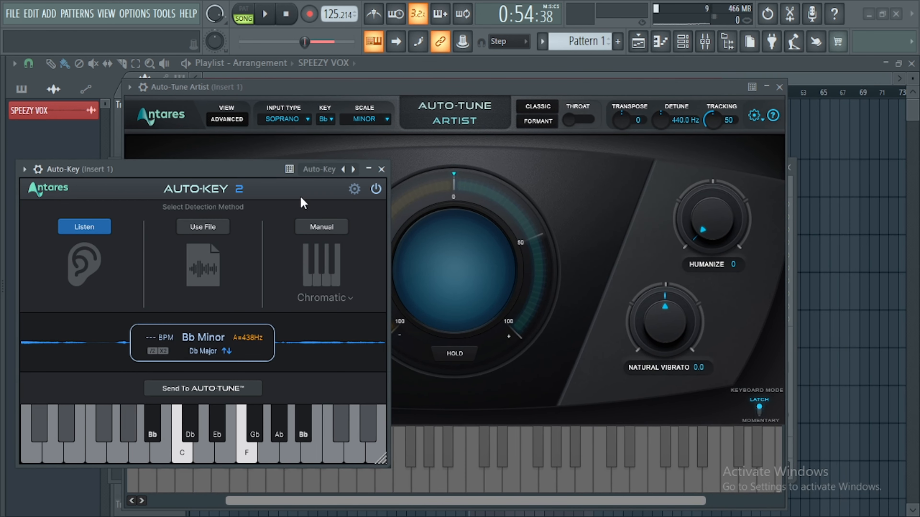
pyautogui.click(381, 169)
pyautogui.moveTo(557, 90)
pyautogui.mouseDown()
pyautogui.moveTo(567, 118)
pyautogui.moveTo(569, 95)
pyautogui.mouseUp()
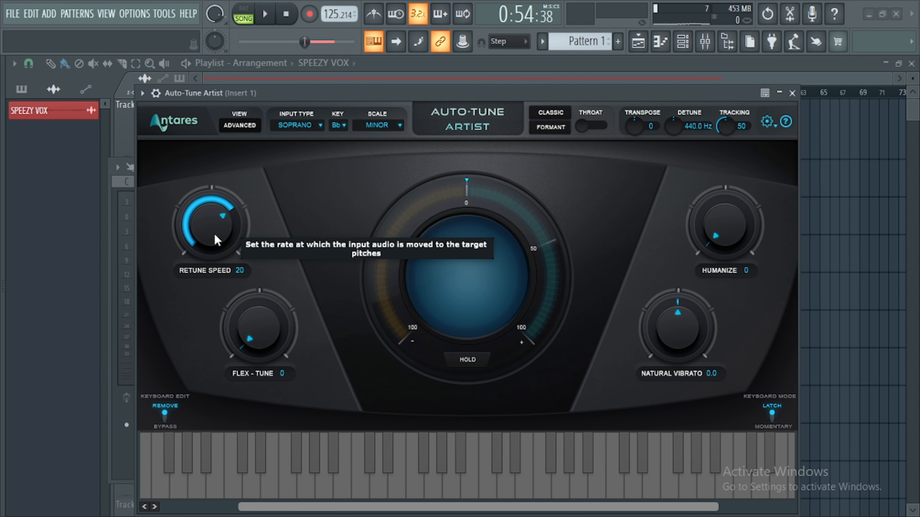
pyautogui.moveTo(299, 99); pyautogui.dragTo(288, 99)
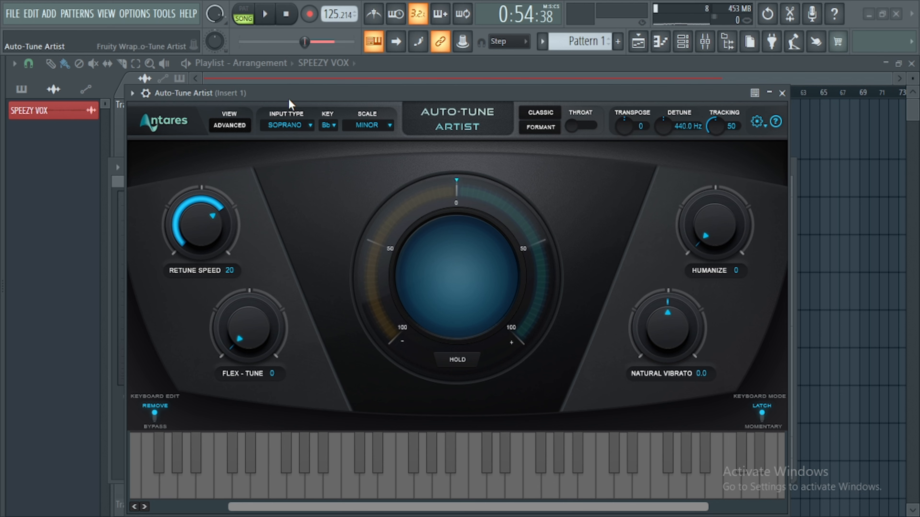
pyautogui.moveTo(285, 99); pyautogui.dragTo(265, 98)
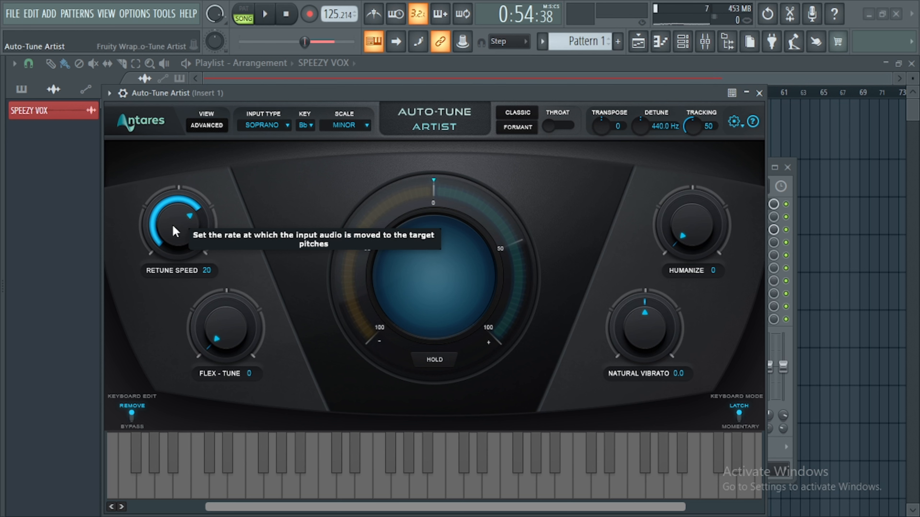
# Turn Retune Speed down to 0 and play the vocal briefly to hear the hard correction, then stop.
pyautogui.moveTo(180, 230); pyautogui.dragTo(188, 166)
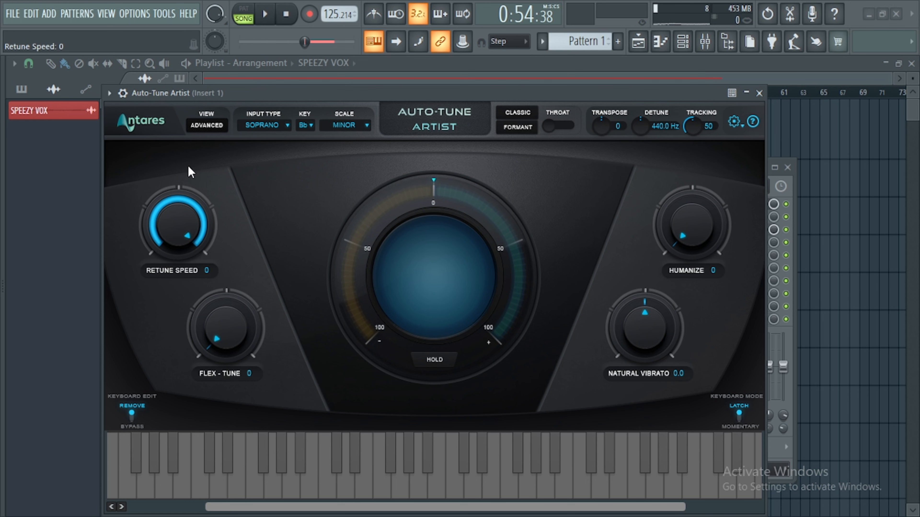
pyautogui.moveTo(292, 94); pyautogui.dragTo(321, 100)
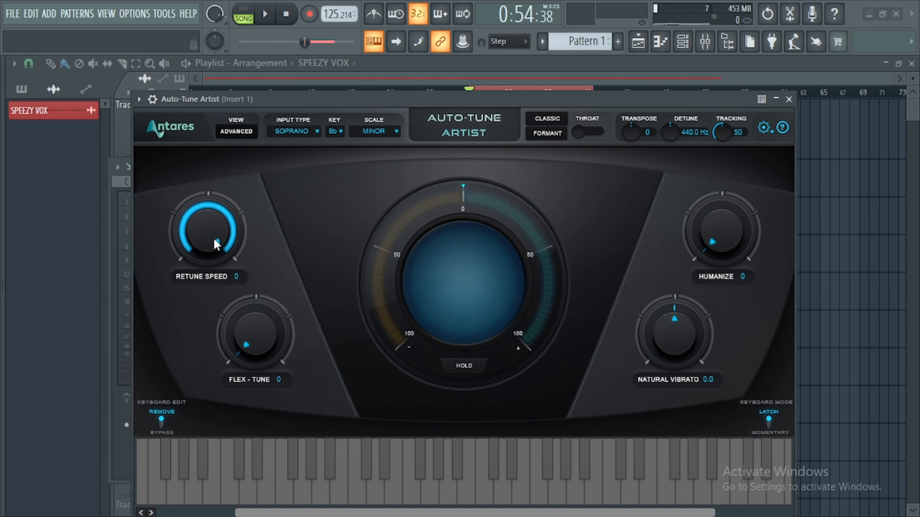
pyautogui.press('space')
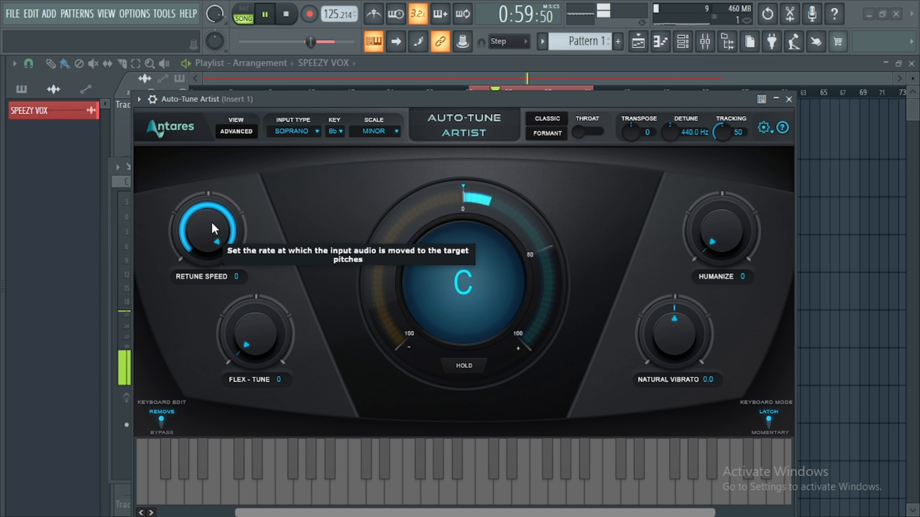
pyautogui.press('space')
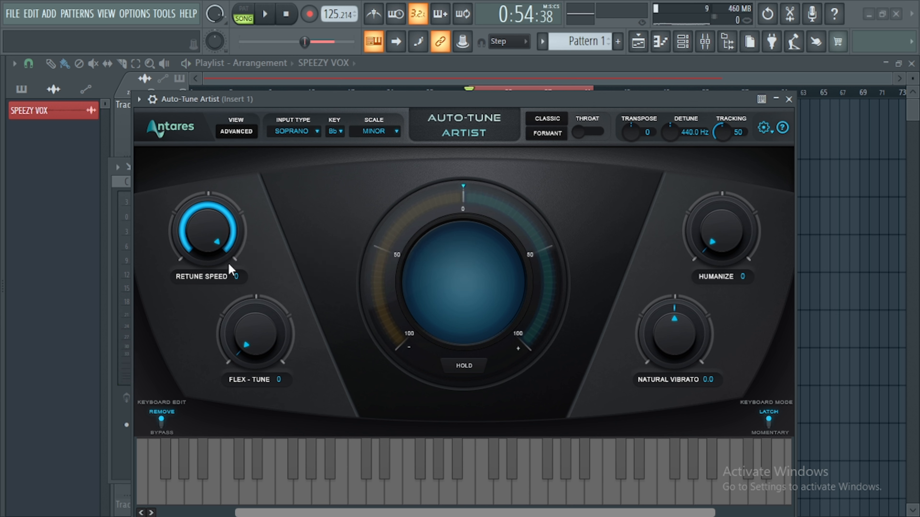
# Adjust the Retune Speed knob to 21.
pyautogui.scroll(5, 218, 234)
pyautogui.scroll(-7, 220, 249)
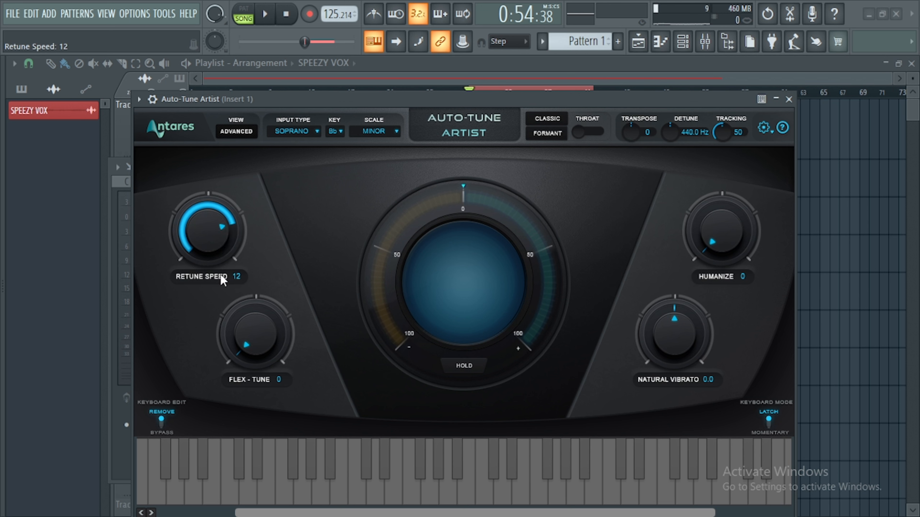
pyautogui.scroll(5, 218, 272)
pyautogui.scroll(-10, 222, 271)
pyautogui.scroll(12, 224, 268)
pyautogui.moveTo(227, 289); pyautogui.dragTo(227, 268)
pyautogui.moveTo(232, 220); pyautogui.dragTo(222, 300)
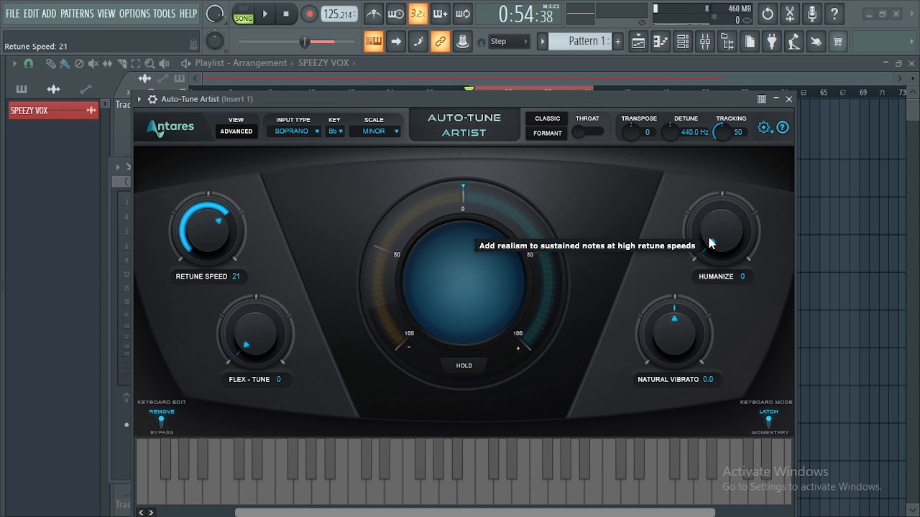
# Raise Humanize to 14 and reposition the Auto-Tune Artist window.
pyautogui.moveTo(711, 242)
pyautogui.mouseDown()
pyautogui.moveTo(703, 203)
pyautogui.moveTo(708, 254)
pyautogui.moveTo(709, 235)
pyautogui.mouseUp()
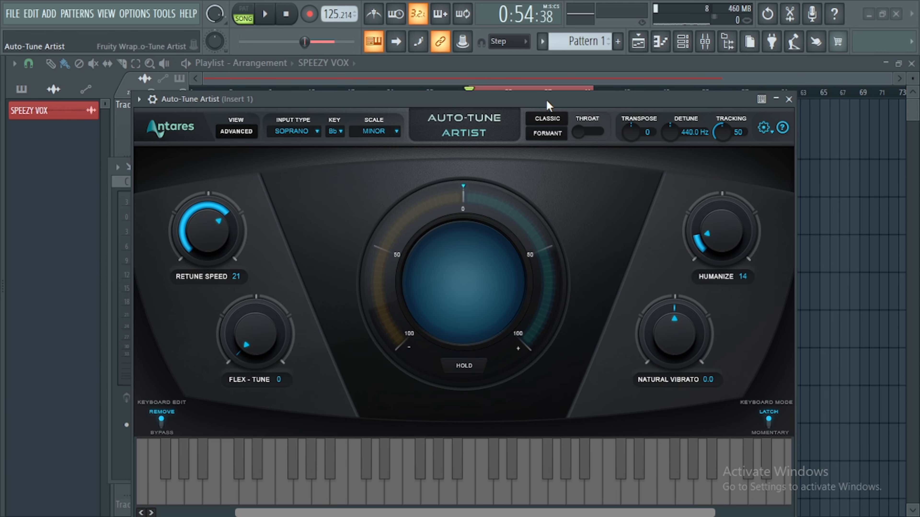
pyautogui.moveTo(542, 98); pyautogui.dragTo(533, 76)
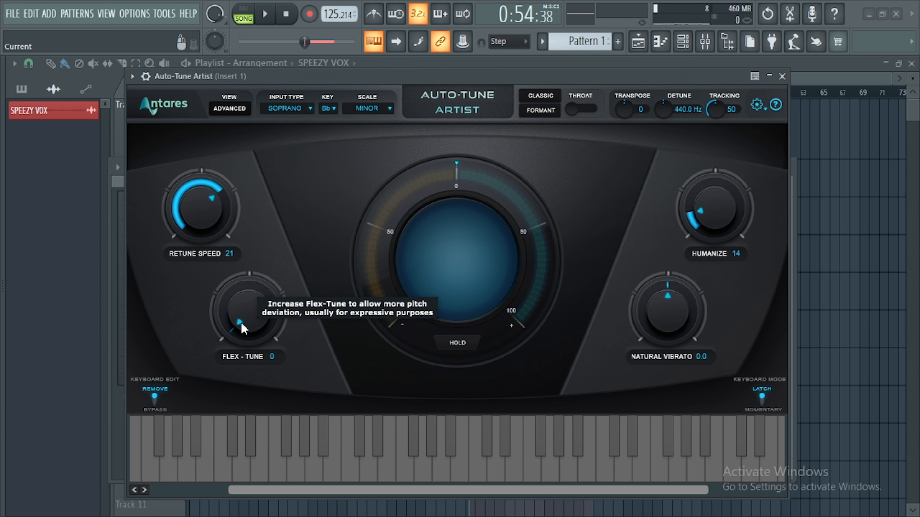
# Set Flex-Tune to 6 and Natural Vibrato to 0.4.
pyautogui.moveTo(242, 328)
pyautogui.mouseDown()
pyautogui.moveTo(236, 306)
pyautogui.moveTo(237, 314)
pyautogui.mouseUp()
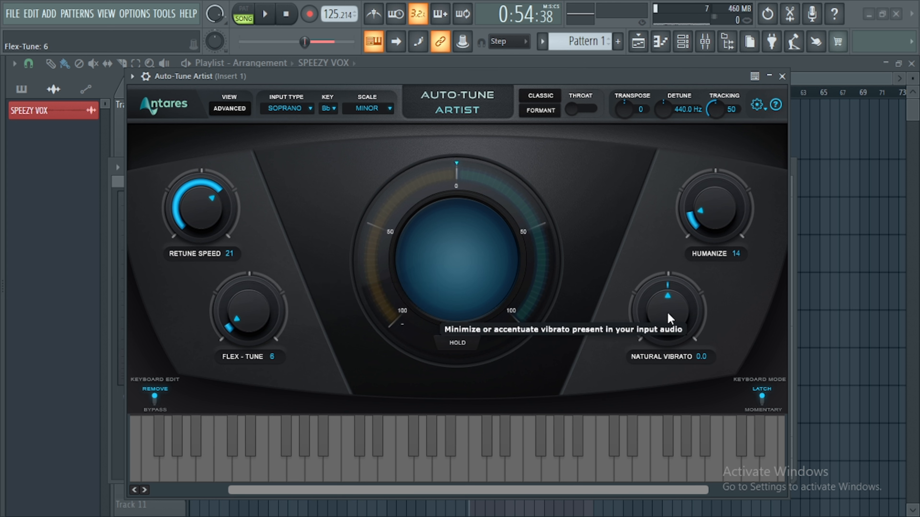
pyautogui.moveTo(668, 323)
pyautogui.mouseDown()
pyautogui.moveTo(669, 332)
pyautogui.moveTo(666, 290)
pyautogui.moveTo(665, 318)
pyautogui.moveTo(668, 311)
pyautogui.mouseUp()
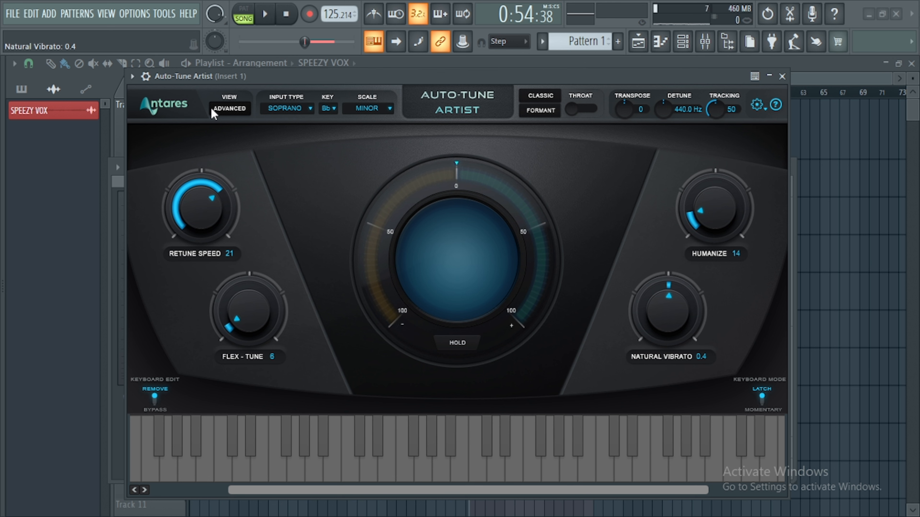
pyautogui.click(284, 108)
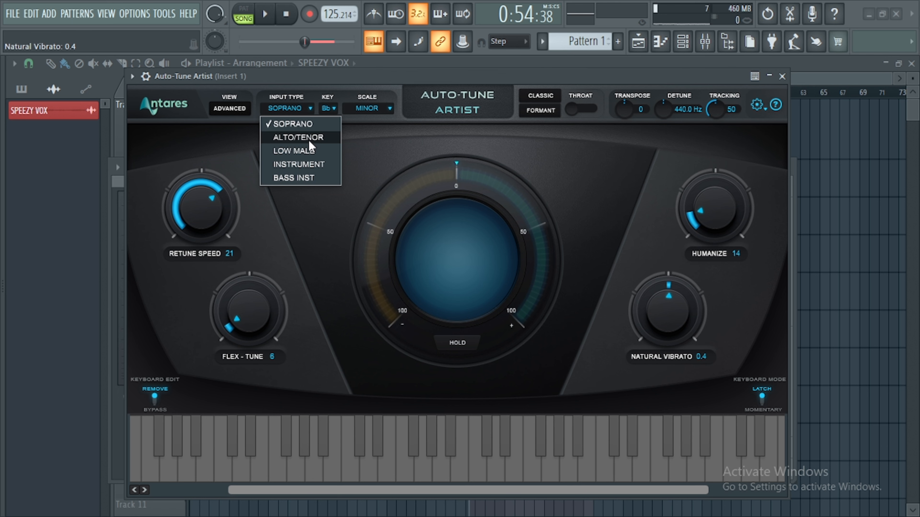
pyautogui.click(357, 154)
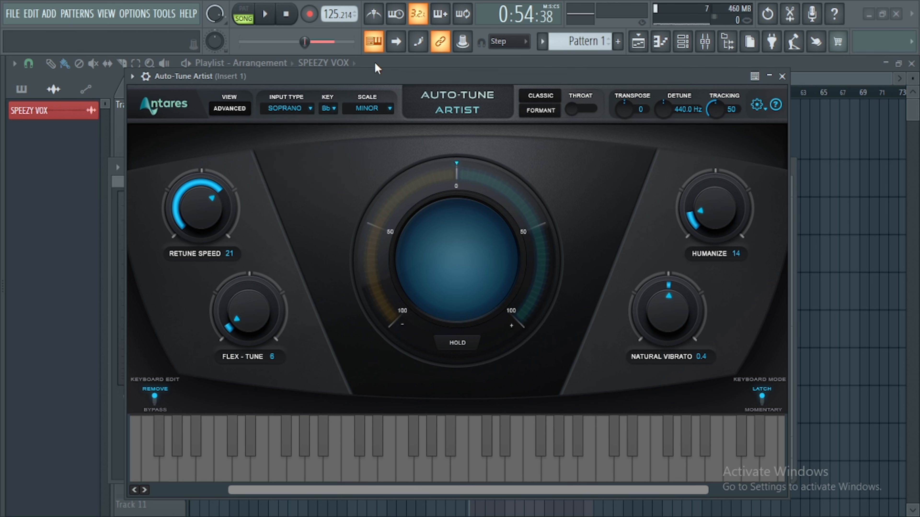
pyautogui.moveTo(372, 81); pyautogui.dragTo(392, 87)
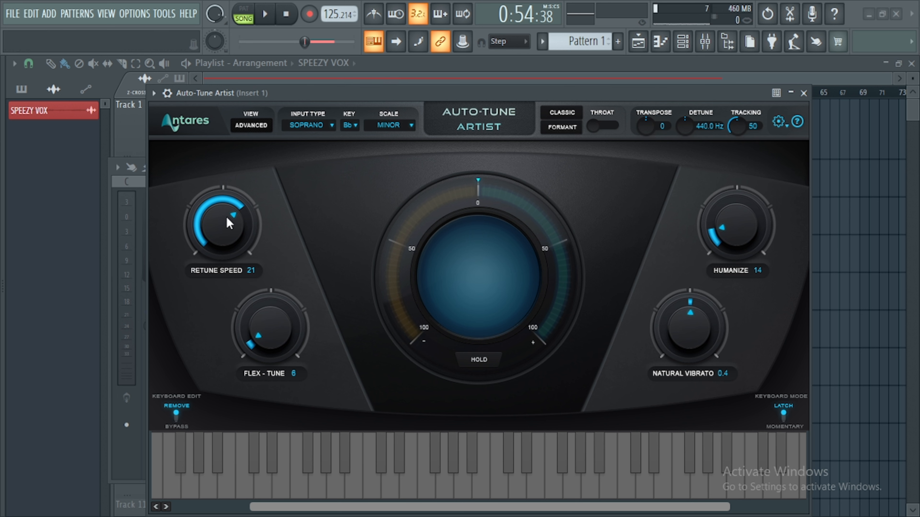
# Set Retune Speed to 20 and Humanize to 20.
pyautogui.moveTo(228, 225)
pyautogui.mouseDown()
pyautogui.moveTo(228, 233)
pyautogui.moveTo(228, 219)
pyautogui.mouseUp()
pyautogui.moveTo(738, 225); pyautogui.dragTo(741, 221)
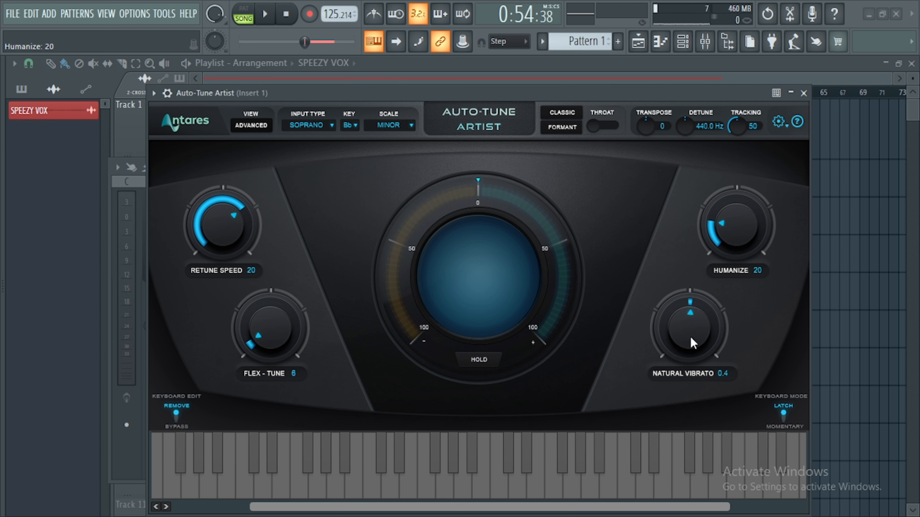
# Set Natural Vibrato to 0 and Flex-Tune to 0 by entering the values directly.
pyautogui.click(735, 373)
pyautogui.moveTo(737, 375); pyautogui.dragTo(707, 370)
pyautogui.write('0')
pyautogui.press('Return')
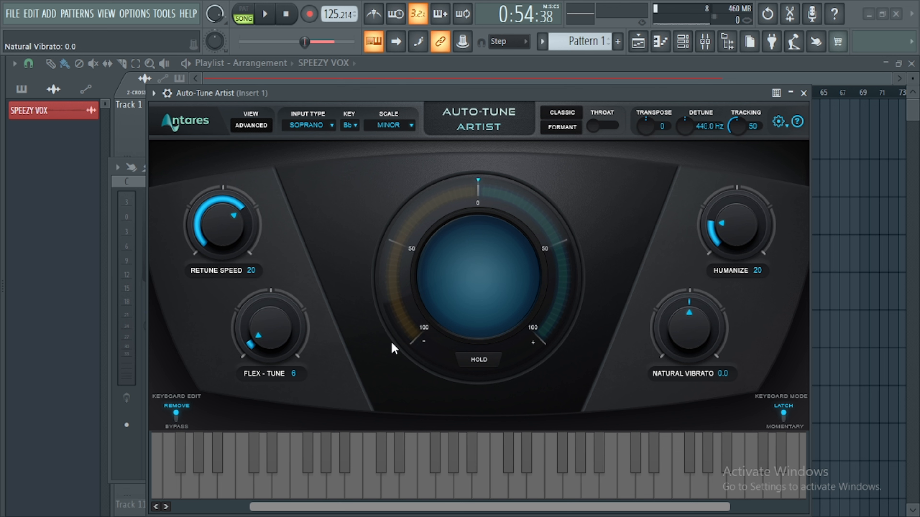
pyautogui.click(293, 374)
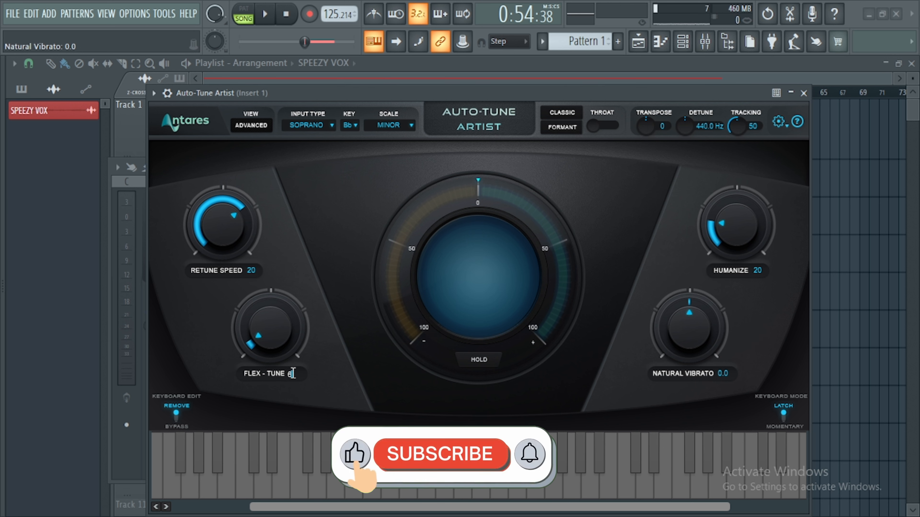
pyautogui.write('0')
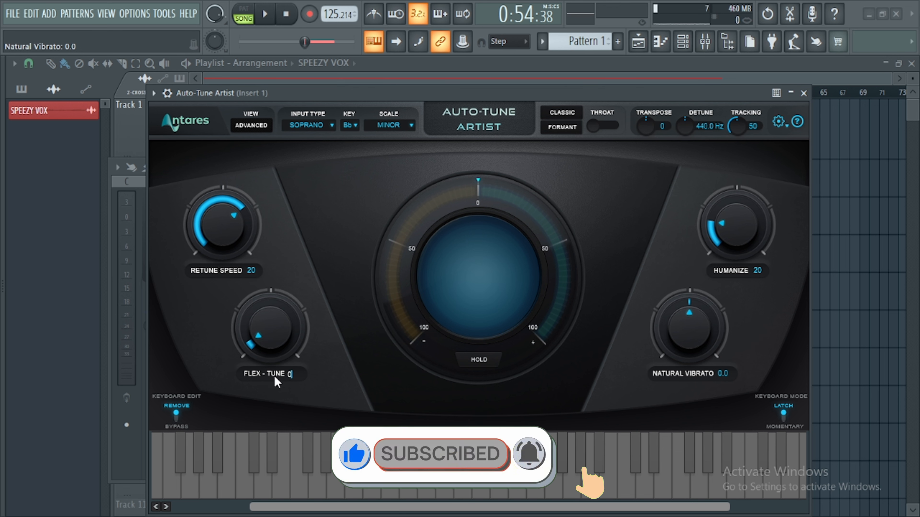
pyautogui.press('Return')
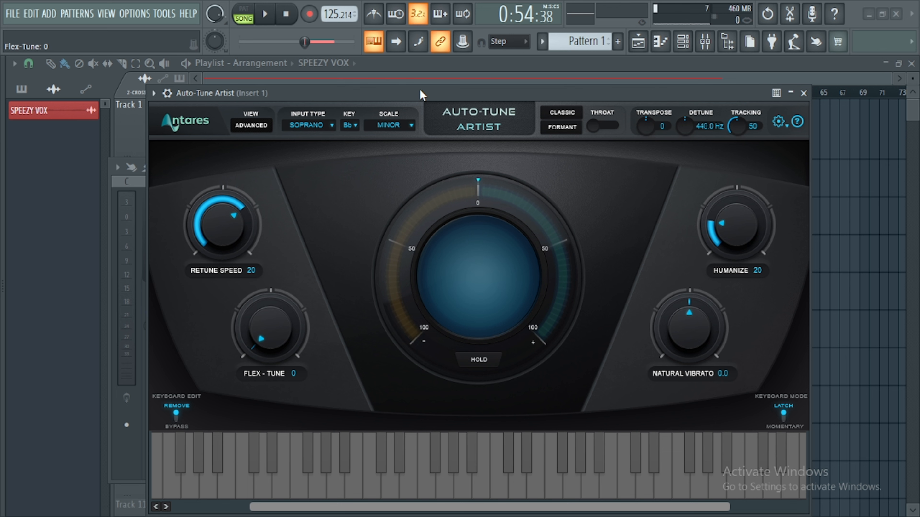
# Play the vocal to preview the tuning, then stop playback.
pyautogui.press('space')
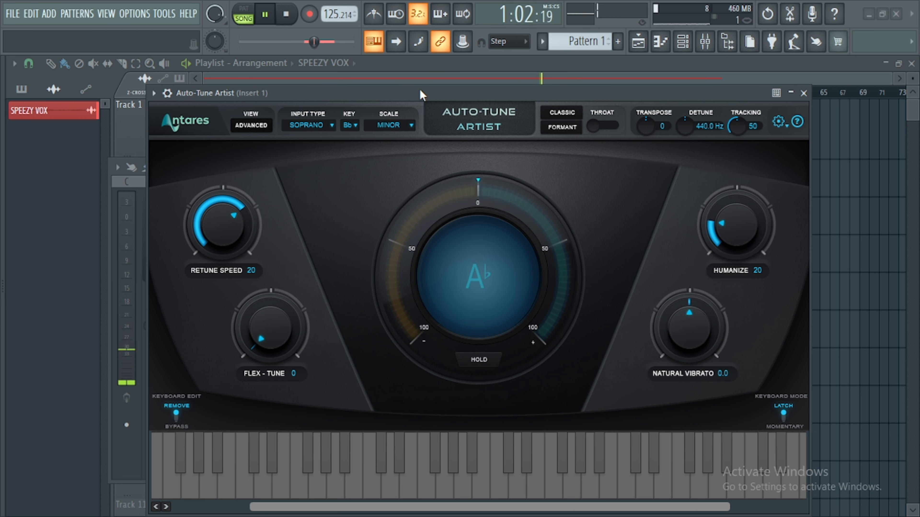
pyautogui.press('space')
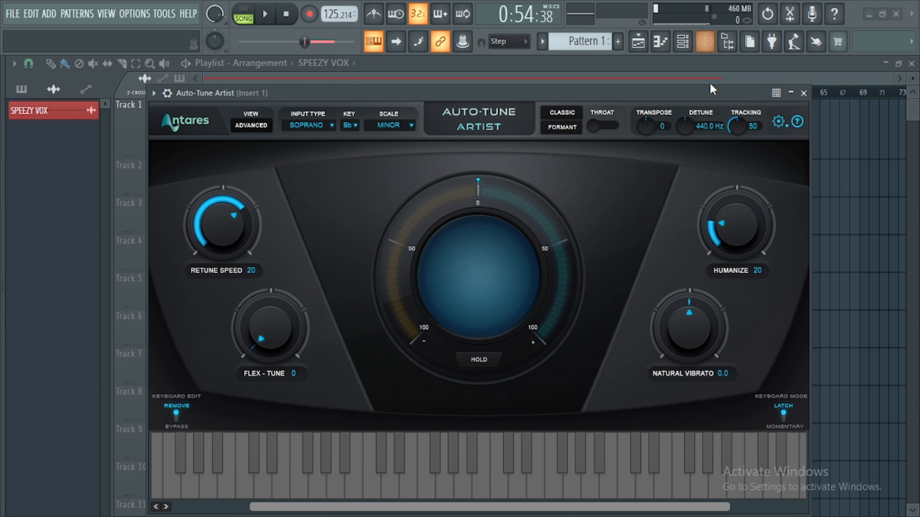
# Reopen Auto-Key from the mixer insert and swap its main result to Db Major.
pyautogui.click(705, 45)
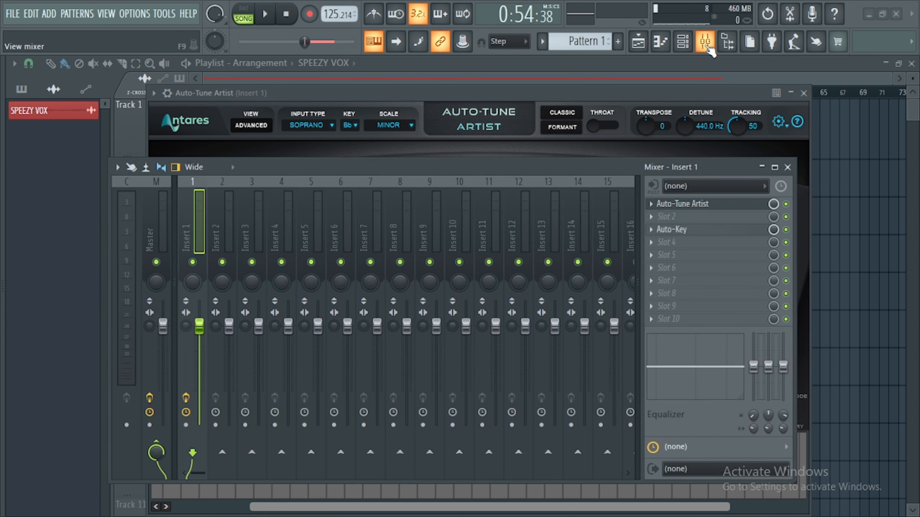
pyautogui.click(683, 230)
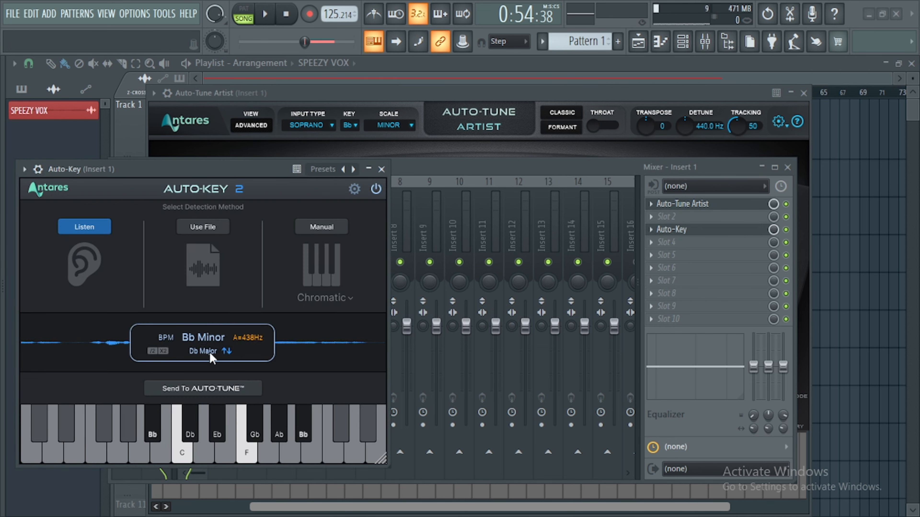
pyautogui.moveTo(206, 360)
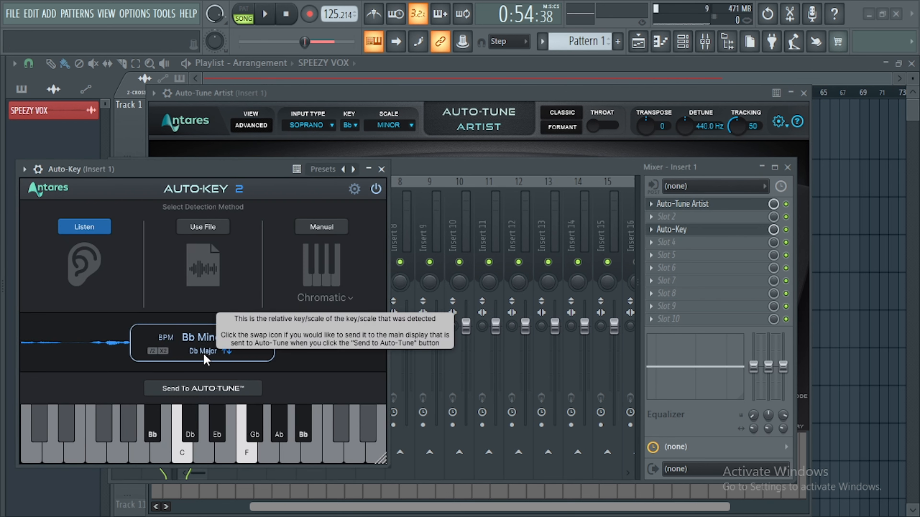
pyautogui.click(226, 351)
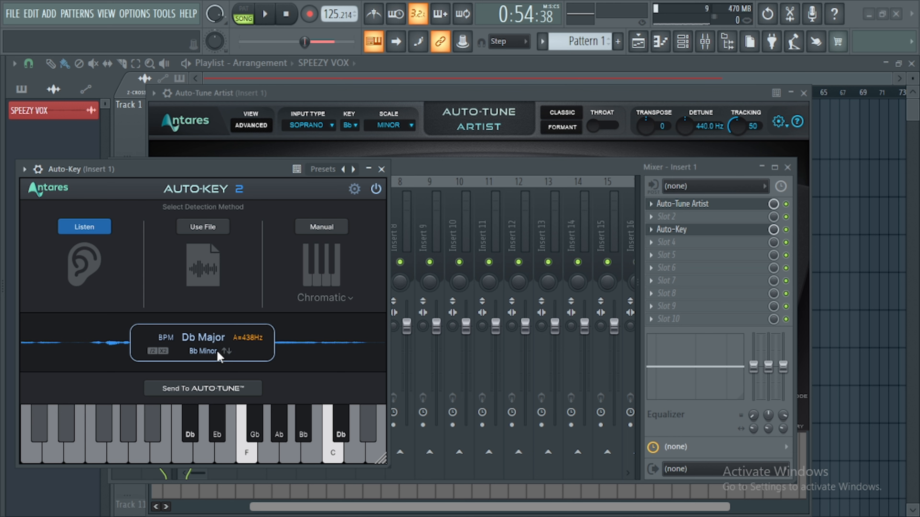
# Send Db Major to Auto-Tune and reopen the Auto-Tune Artist window from the mixer insert.
pyautogui.click(208, 389)
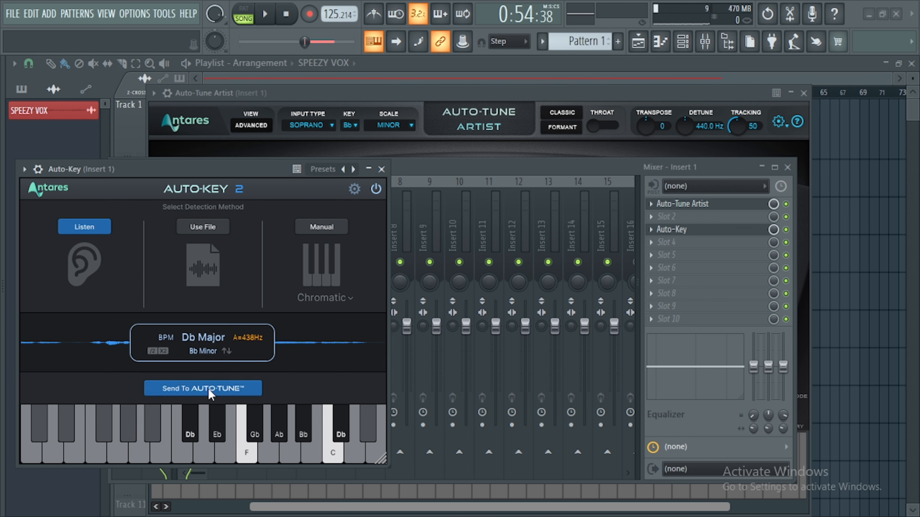
pyautogui.click(672, 205)
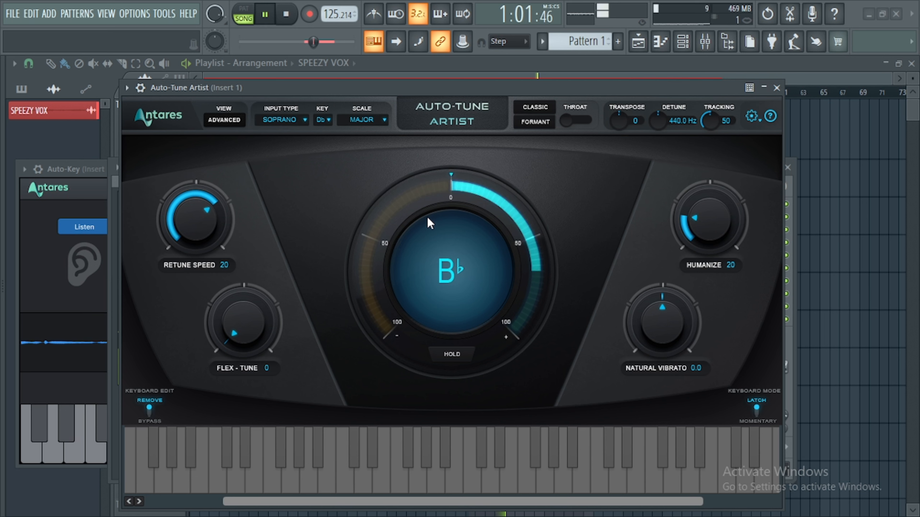
pyautogui.press('space')
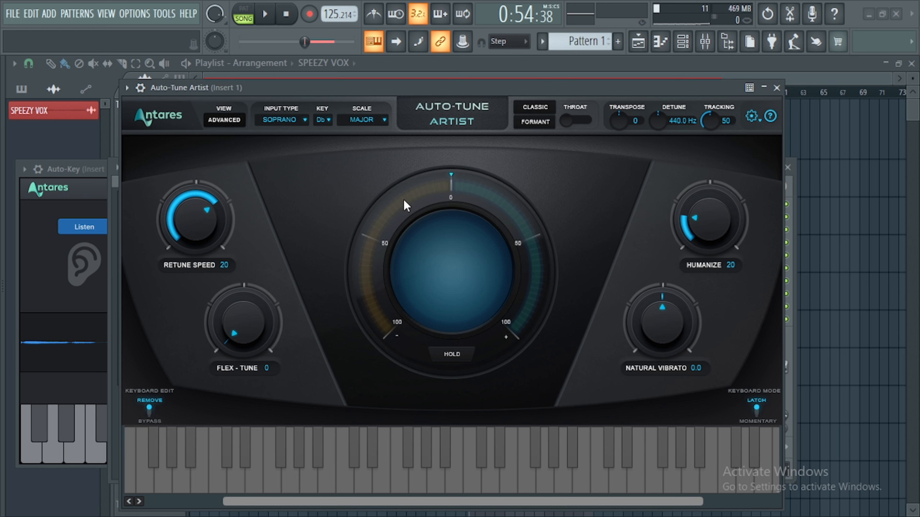
# Set Auto-Tune Artist's scale to Chromatic and its key to C.
pyautogui.click(370, 125)
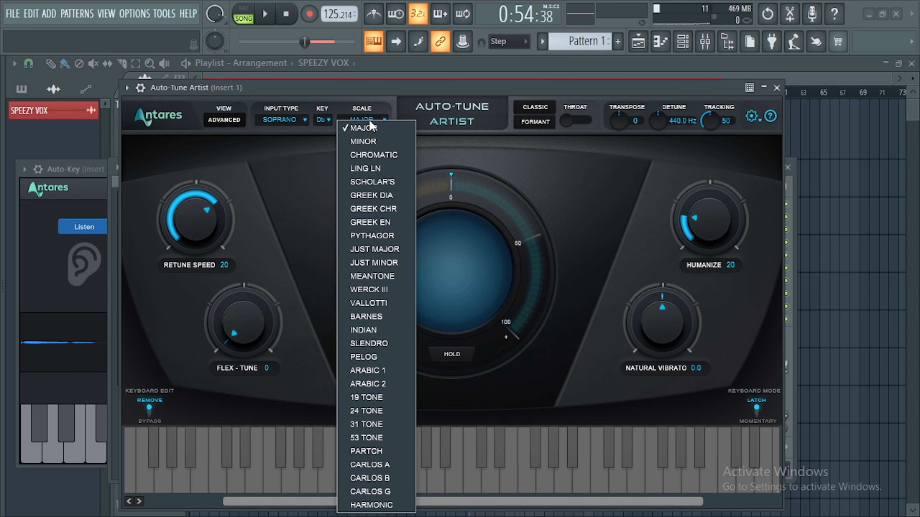
pyautogui.click(384, 157)
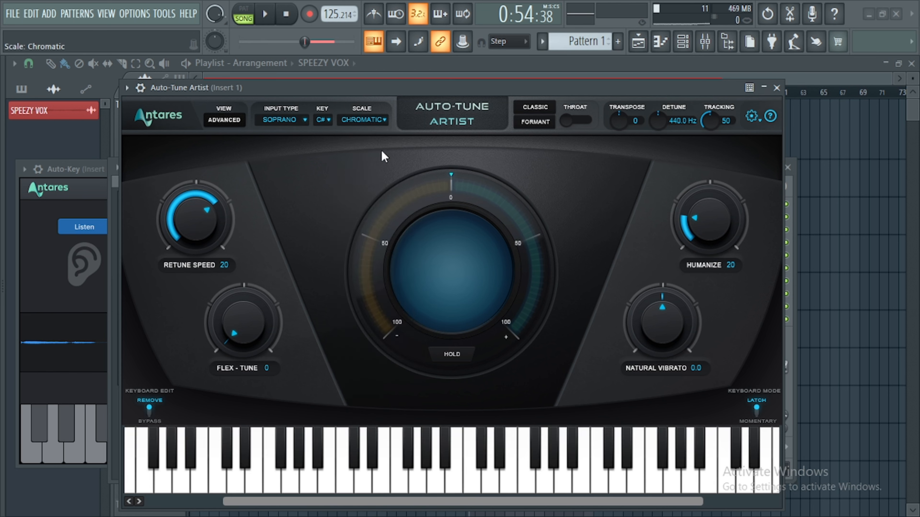
pyautogui.click(321, 120)
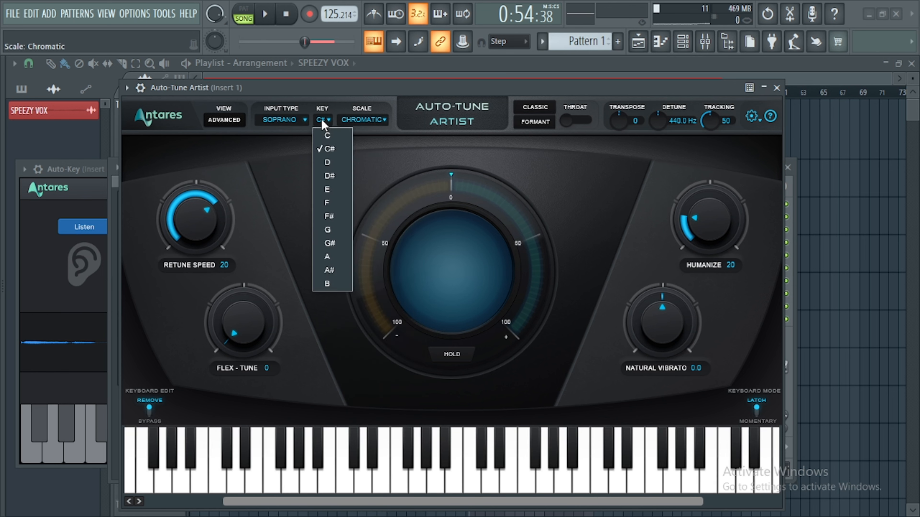
pyautogui.click(326, 136)
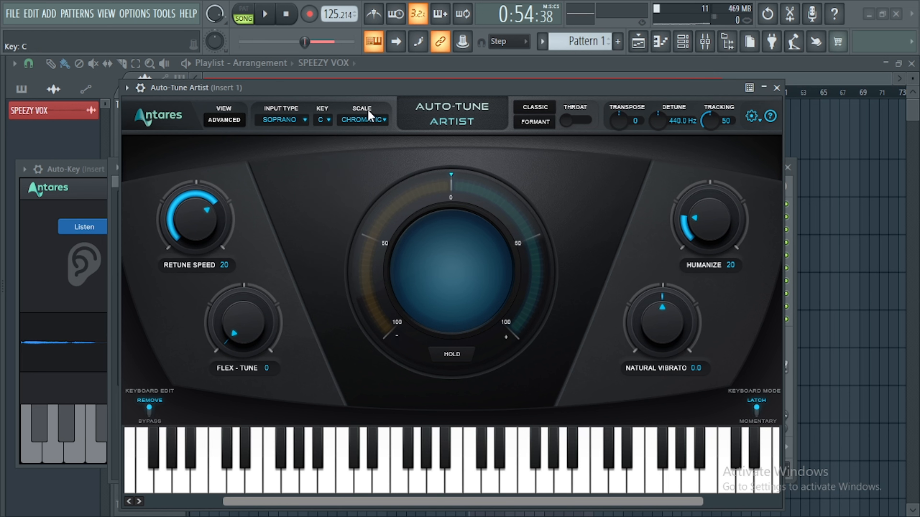
pyautogui.moveTo(366, 88); pyautogui.dragTo(368, 97)
# Set Retune Speed to 13 while the vocal plays, then close the Auto-Tune Artist window and stop playback.
pyautogui.press('space')
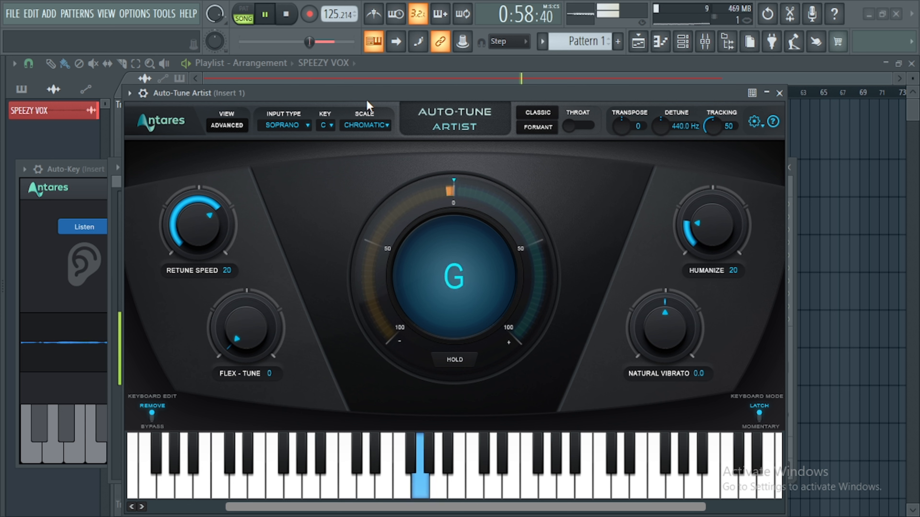
pyautogui.moveTo(213, 227); pyautogui.dragTo(208, 214)
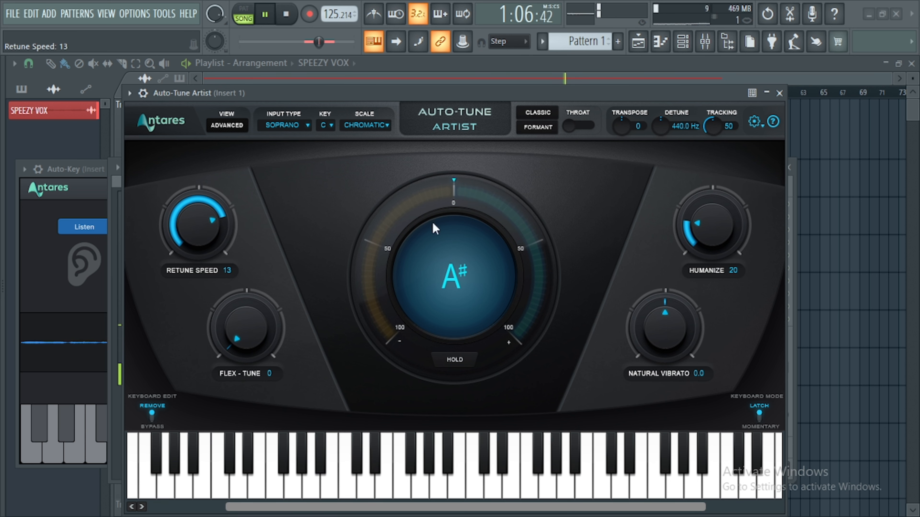
pyautogui.click(779, 94)
pyautogui.press('space')
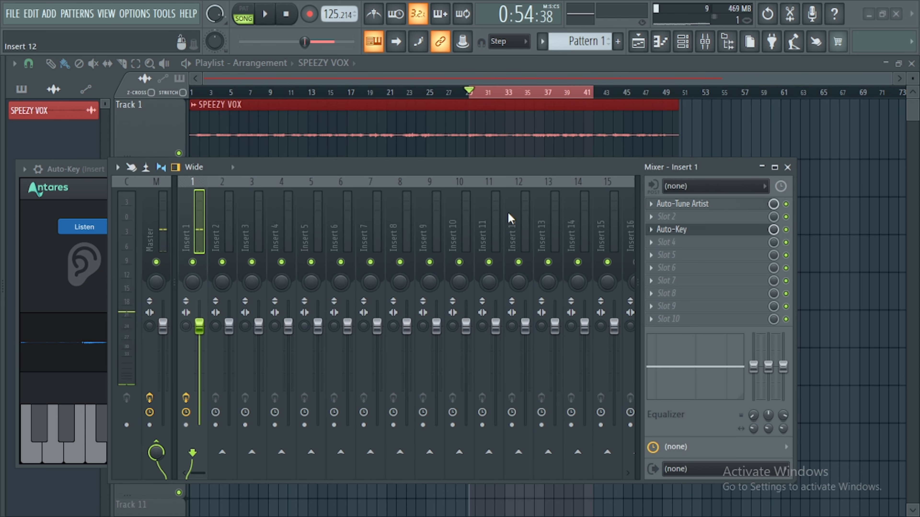